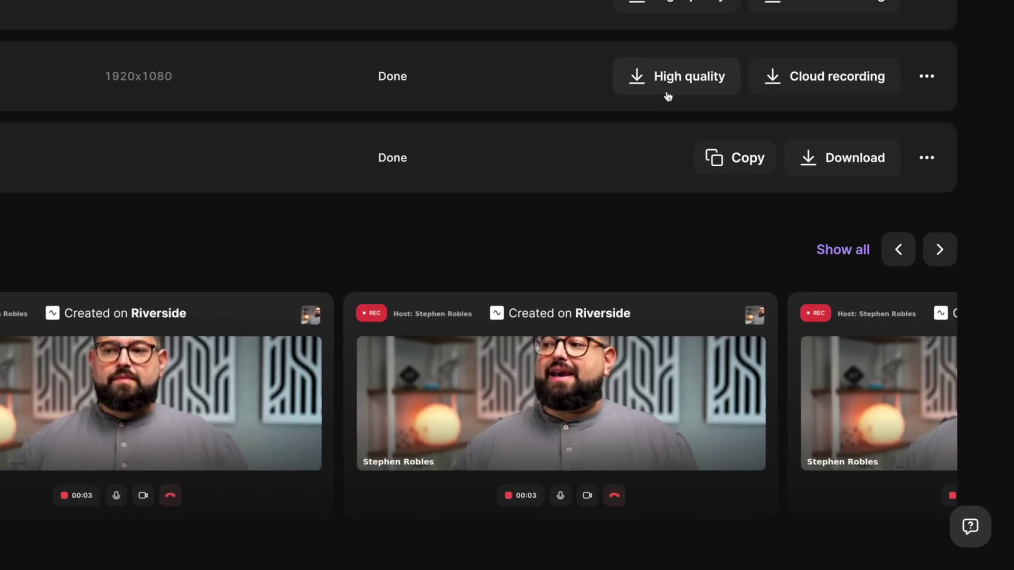
Open a participant's High quality download menu, then go back to the Riverside Features studio dashboard
left_click(798, 269)
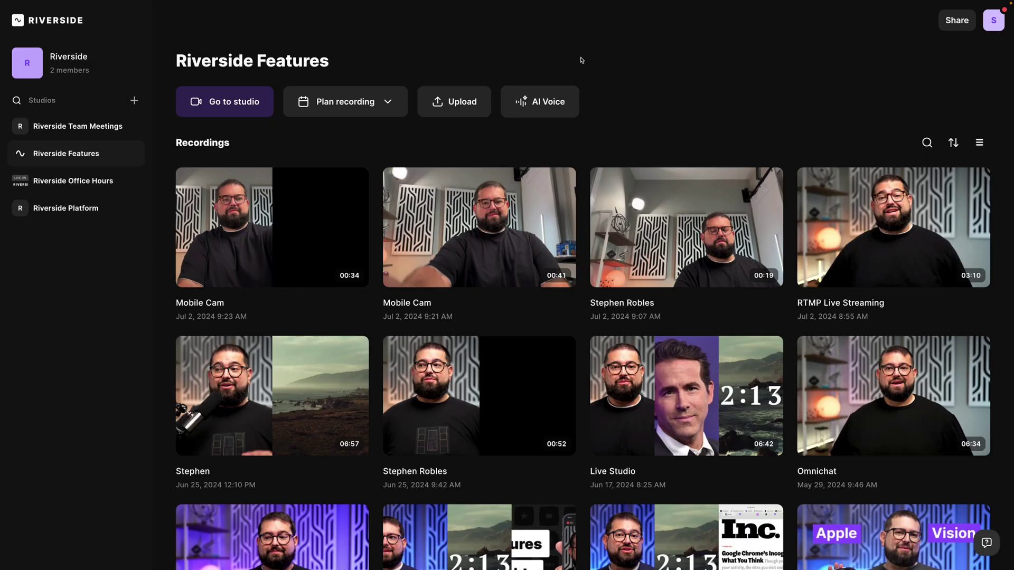
Change the studio invite link's role from Guest to Audience and close the invite dialog
left_click(368, 101)
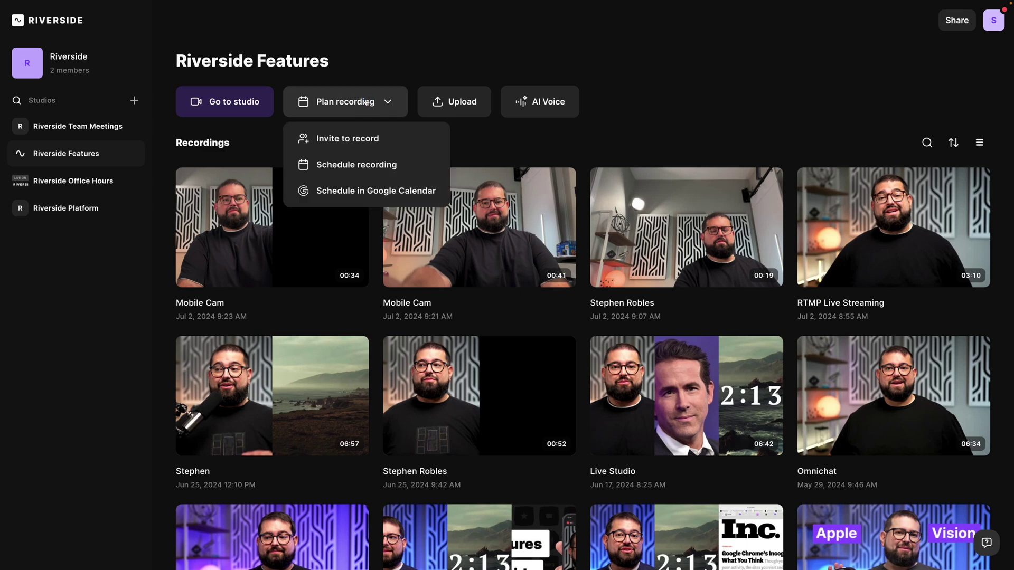
left_click(335, 138)
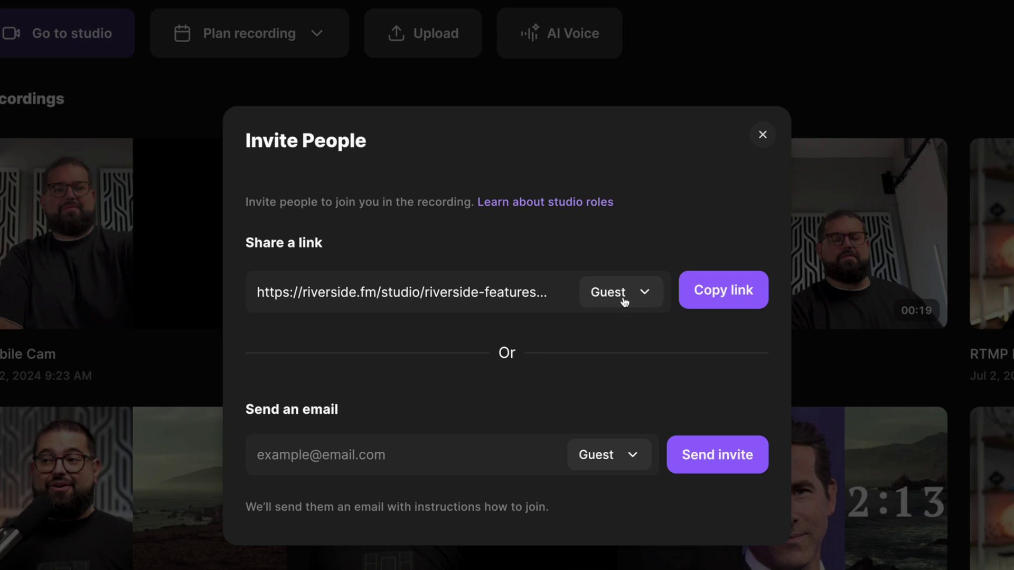
left_click(625, 301)
left_click(543, 360)
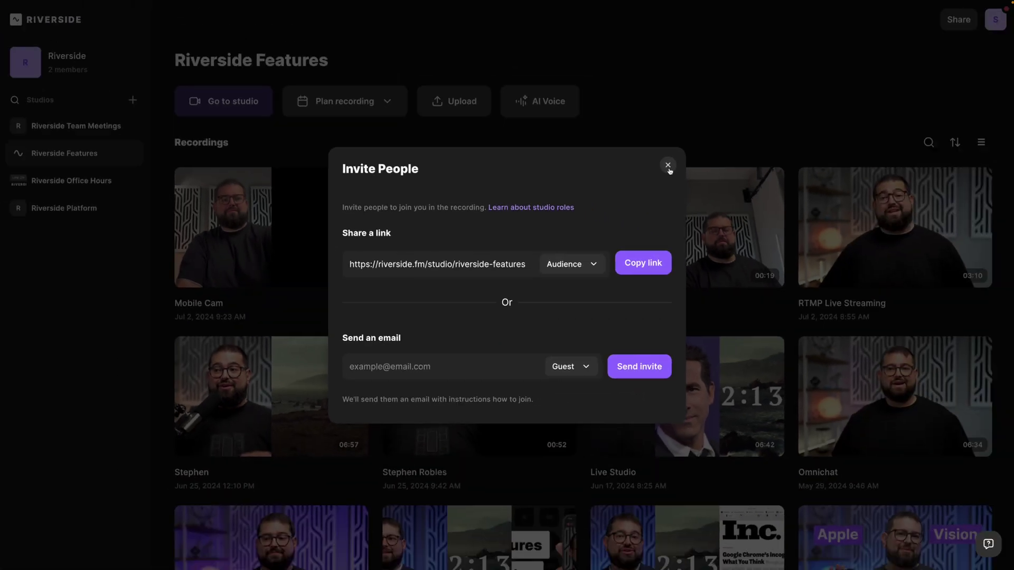
left_click(762, 135)
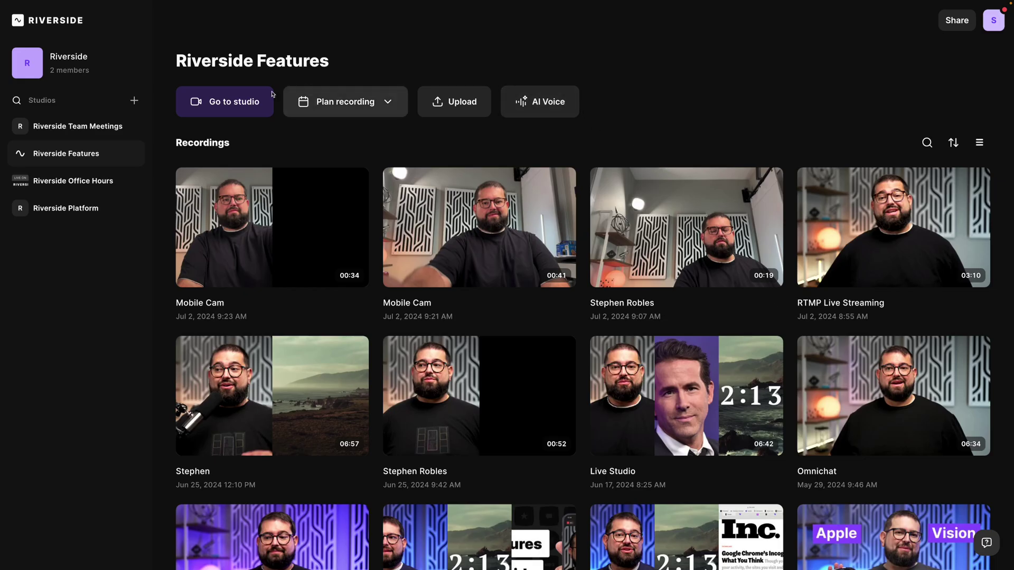
Pass the camera and mic check, join Riverside Features as host, and dismiss the invite prompt
left_click(239, 102)
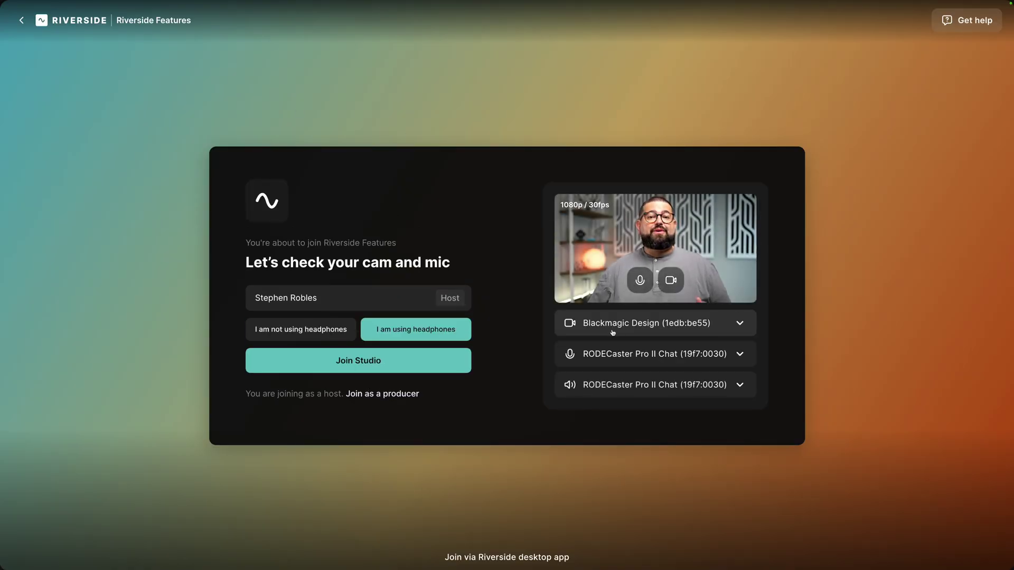
left_click(396, 366)
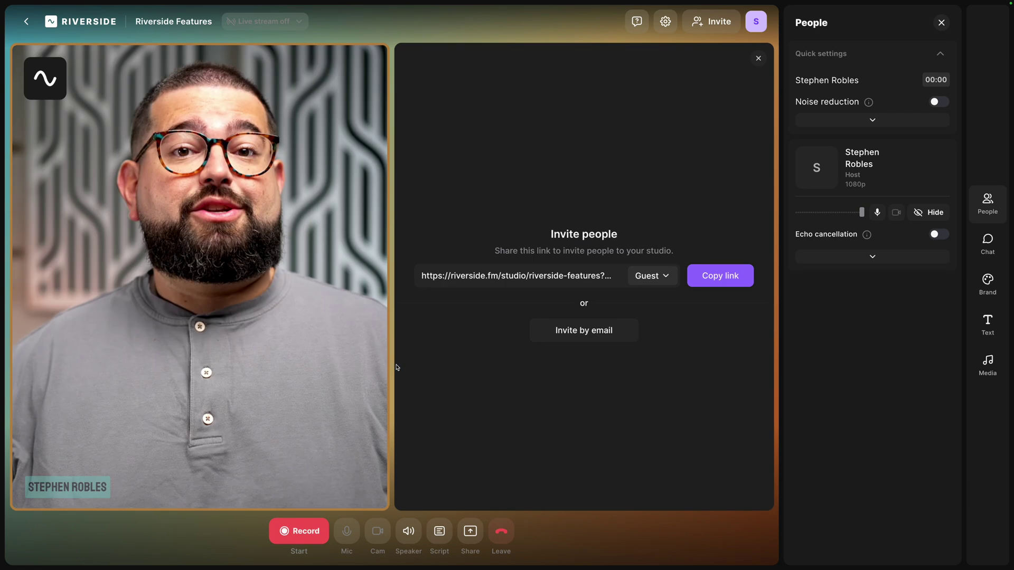
left_click(399, 367)
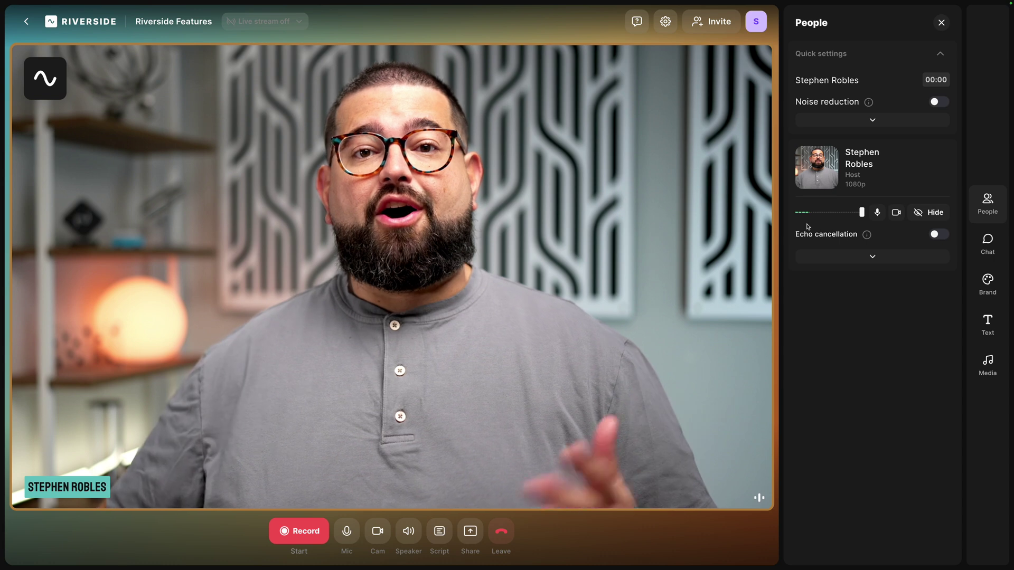
Turn on the public audience link and copy it, leaving the Riverside YT destination off
left_click(280, 22)
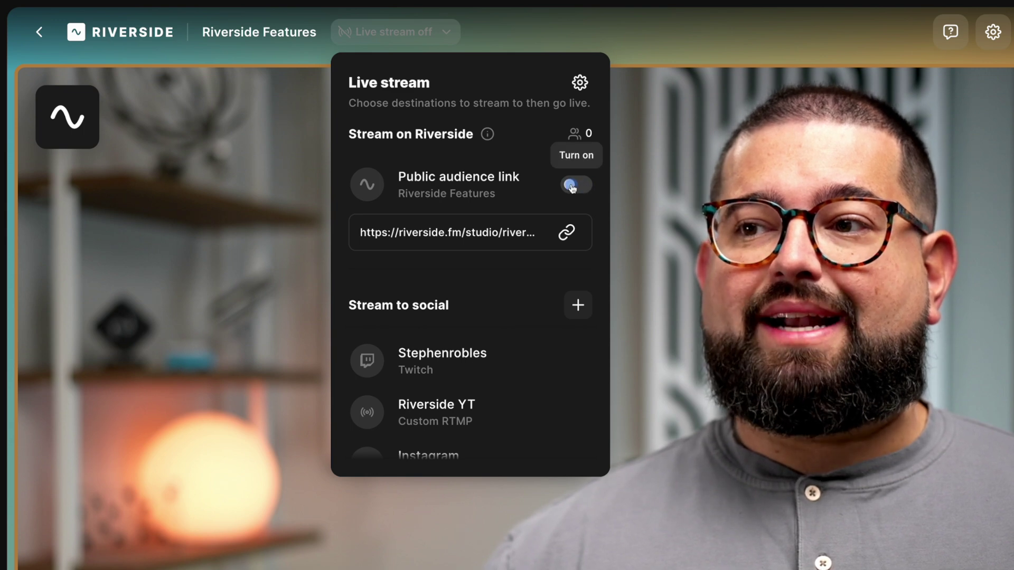
left_click(572, 185)
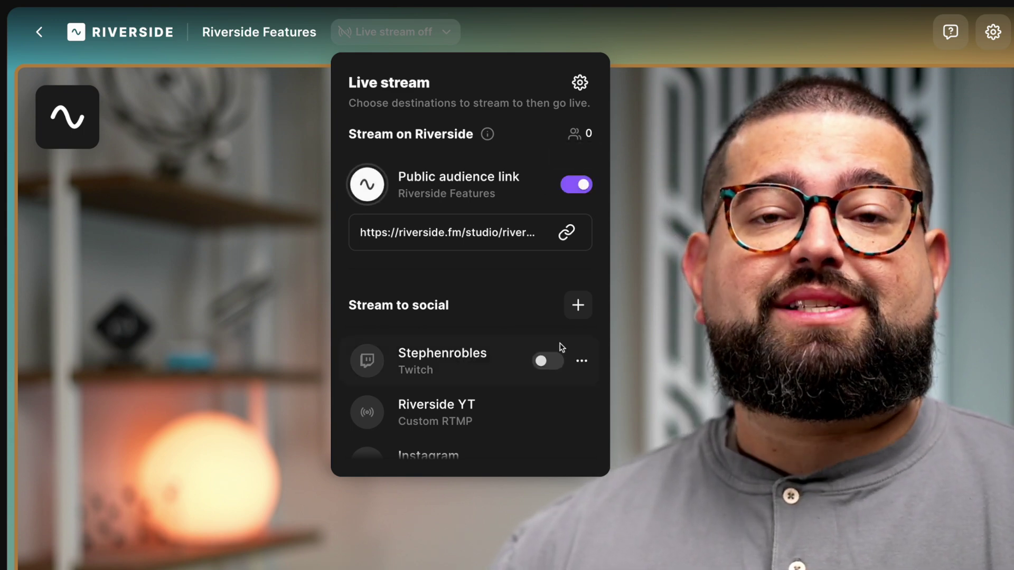
scroll(556, 370, "down", 1)
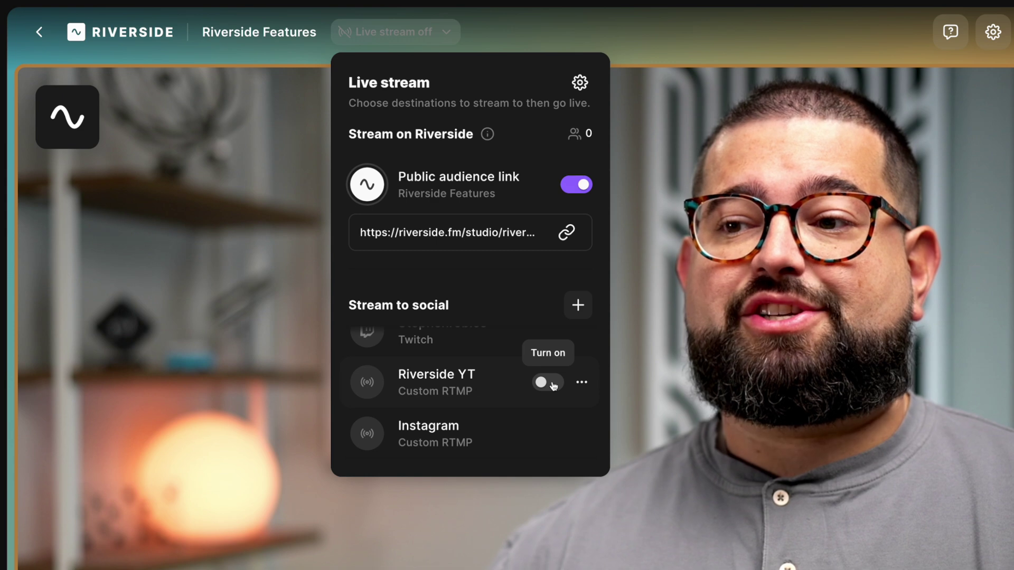
left_click(550, 383)
left_click(553, 384)
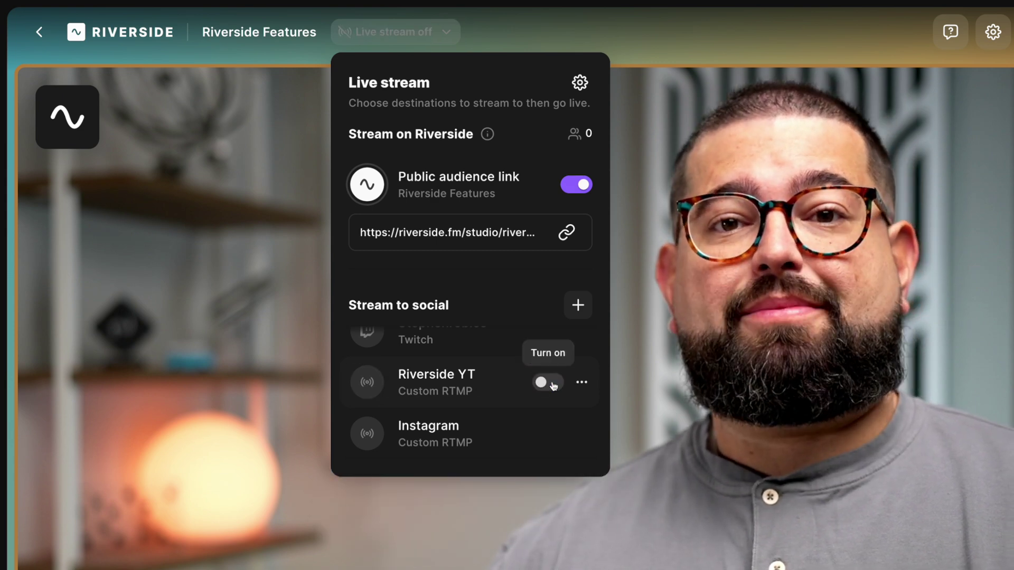
scroll(553, 377, "up", 1)
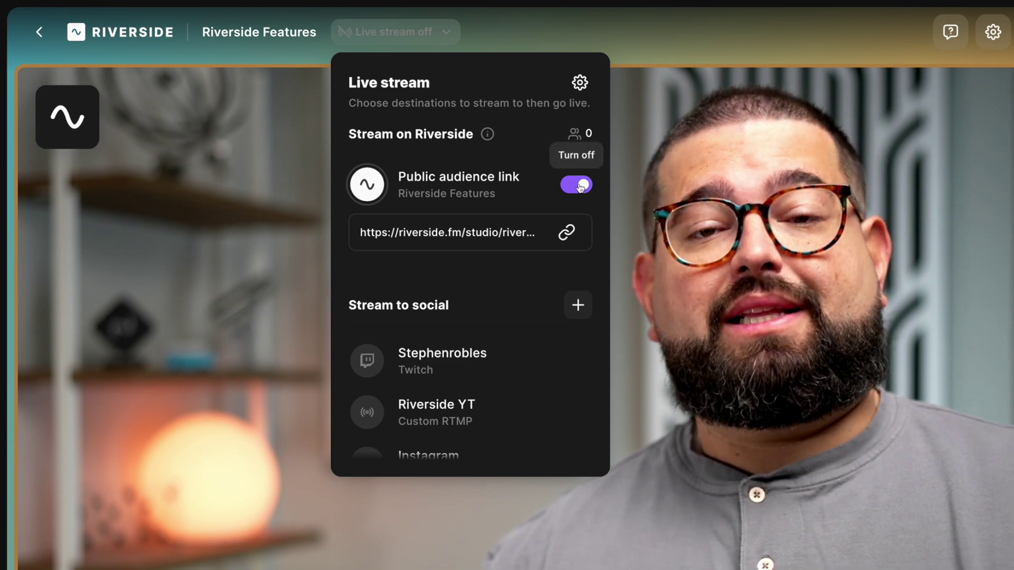
left_click(567, 233)
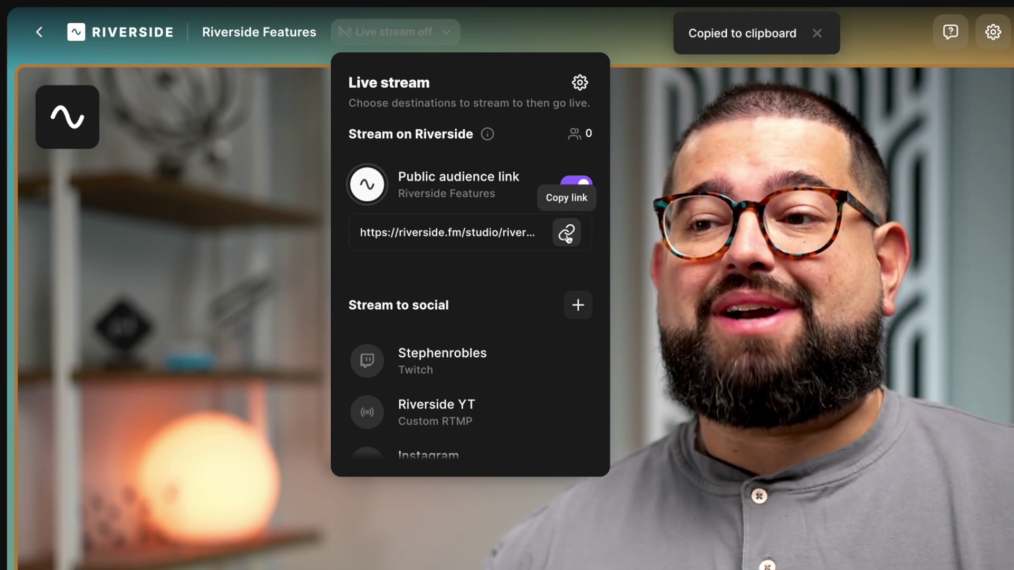
Review the live stream settings, then open the copied audience link in the browser
left_click(580, 84)
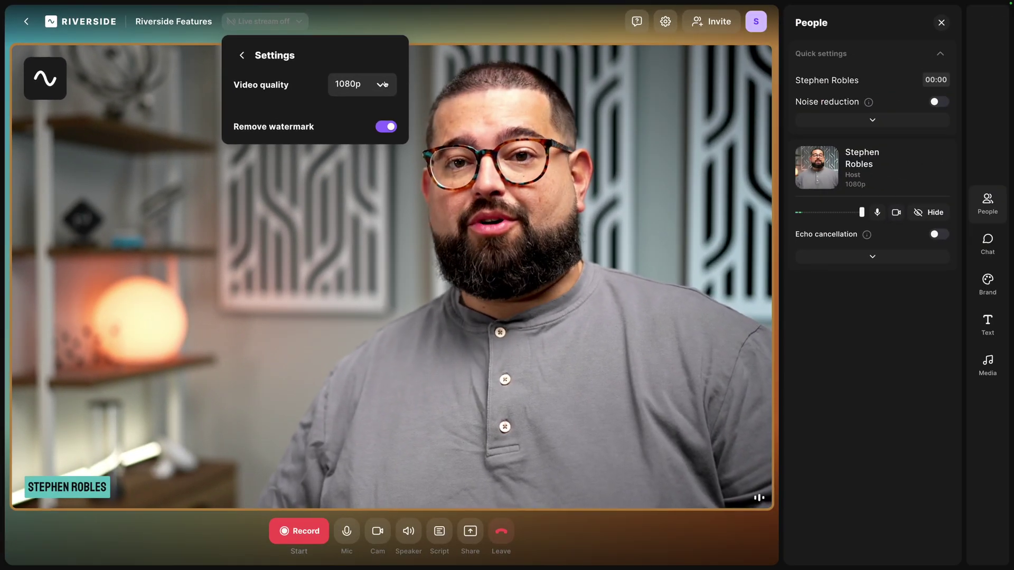
key("Escape")
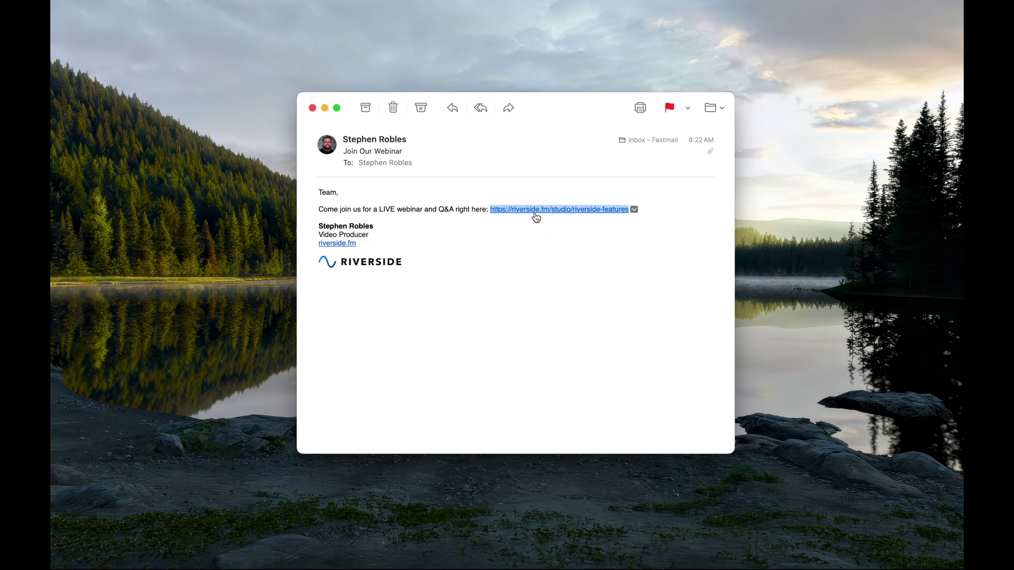
left_click(535, 210)
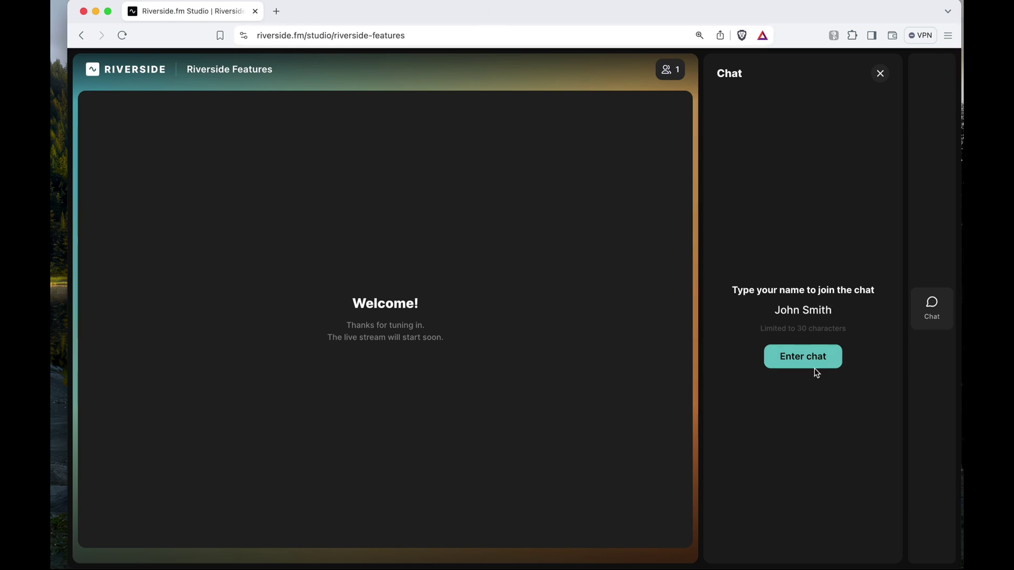
Enter the audience chat as a viewer under the typed name
left_click(796, 362)
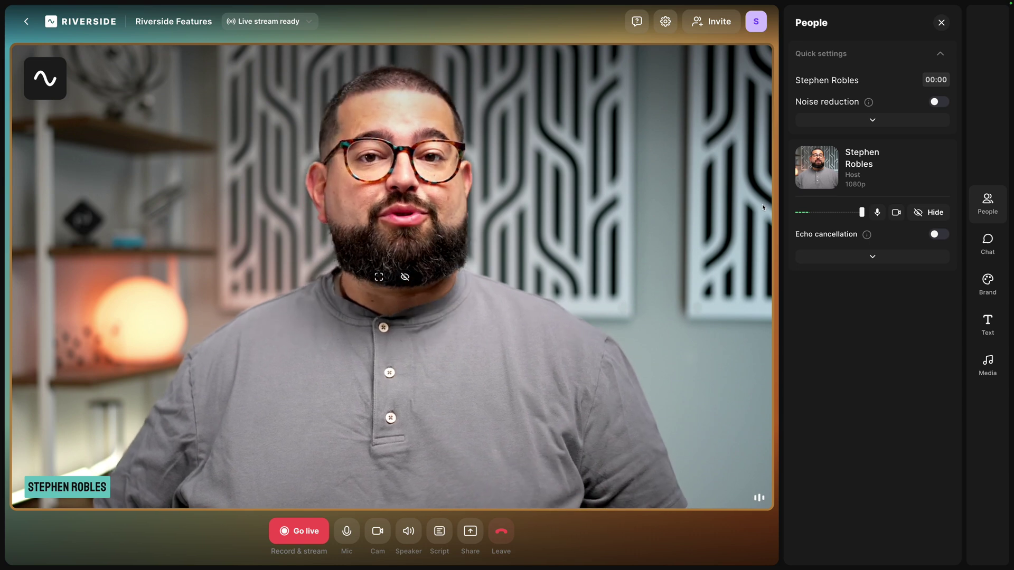
Show the Live stream chat from the sidebar's Chat panel
left_click(989, 243)
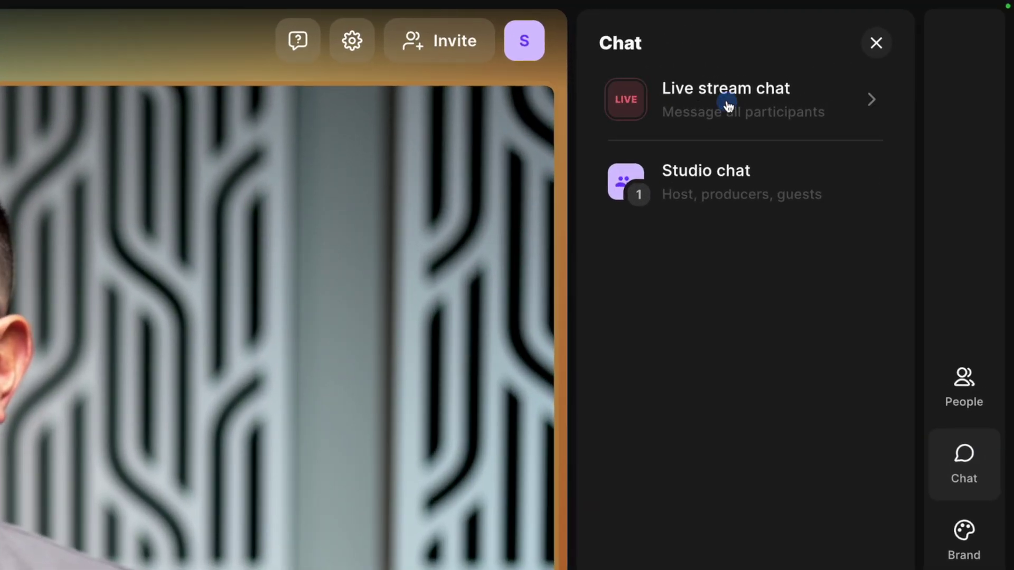
left_click(728, 105)
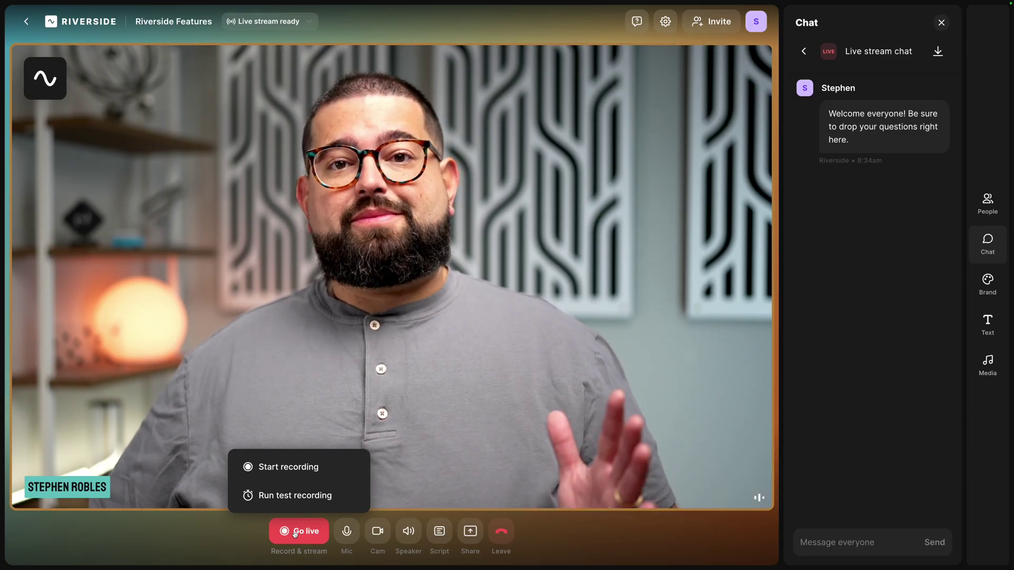
Go live with Start recording to begin recording and streaming together
left_click(296, 467)
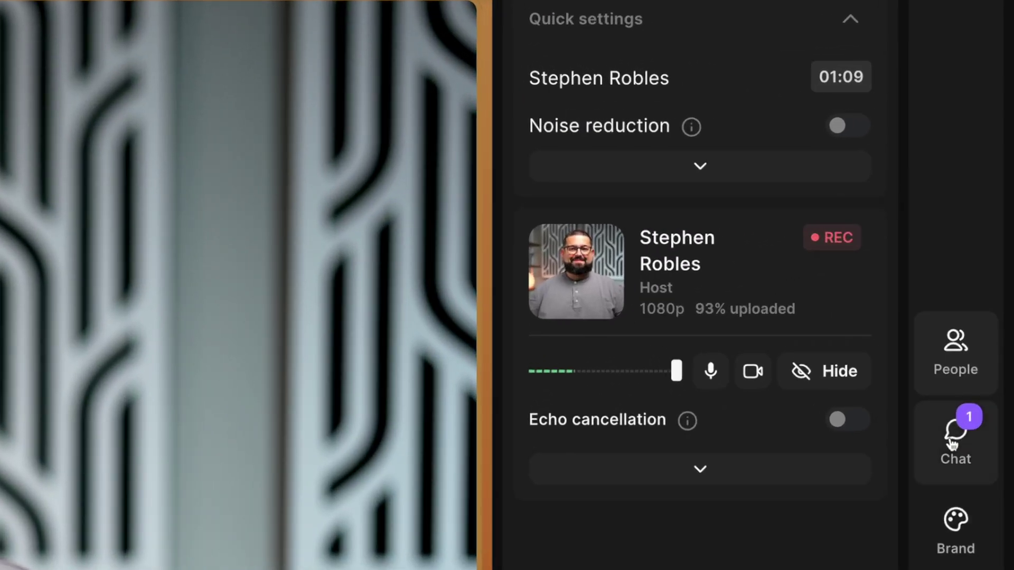
Put the viewer's chat question about new fall features on the live stream
left_click(952, 443)
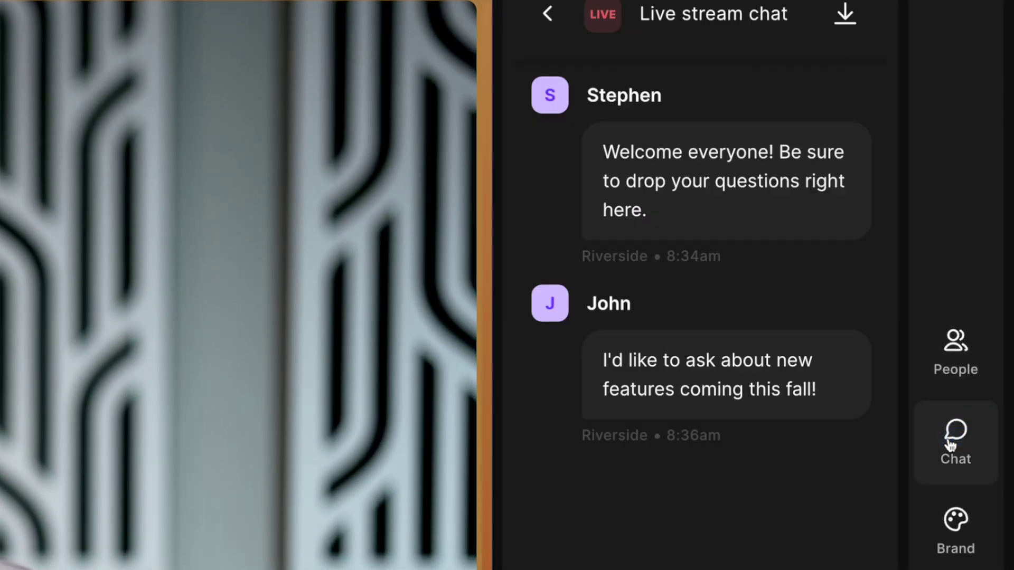
mouse_move(775, 368)
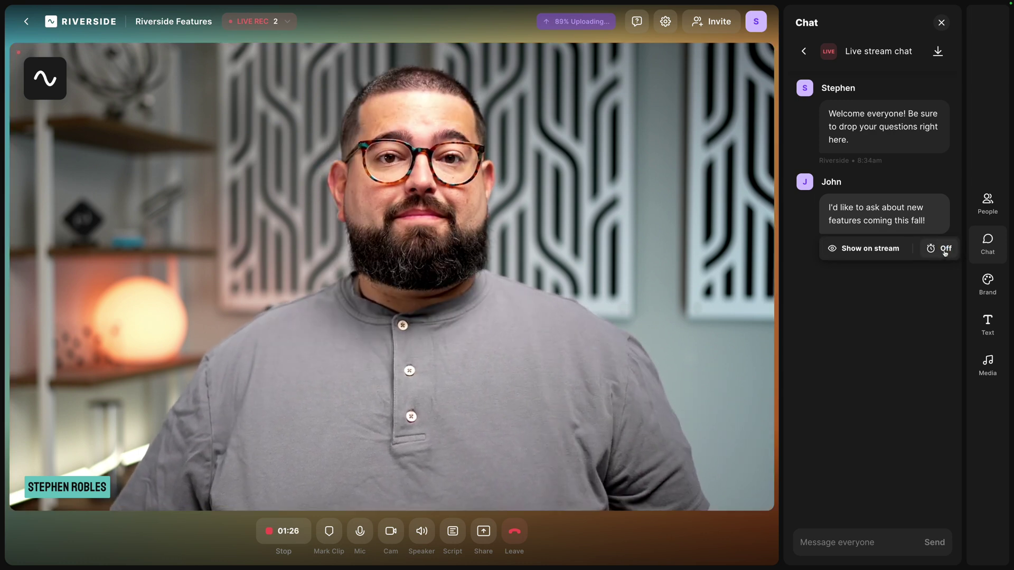
left_click(867, 253)
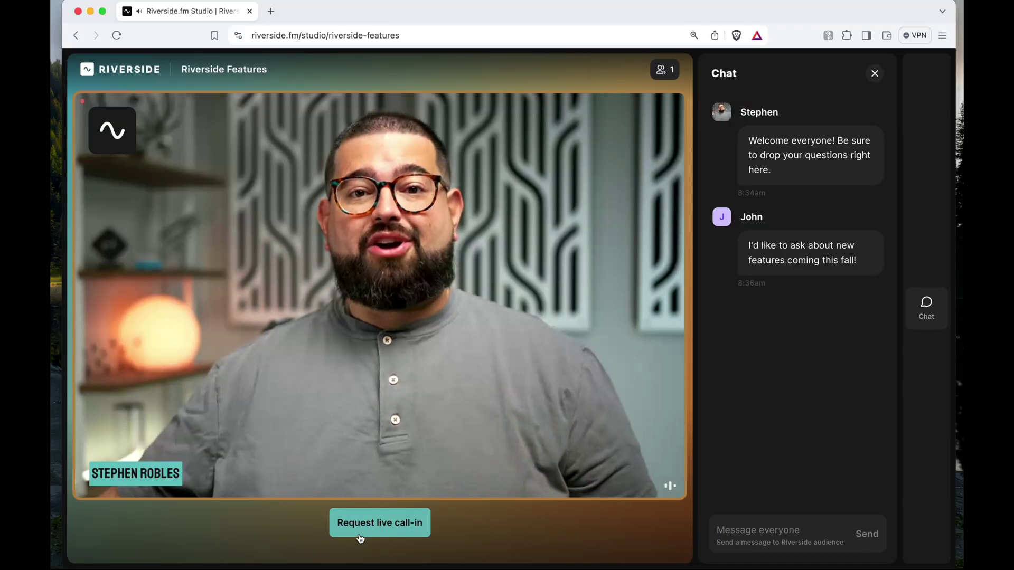
As a viewer, request a live call-in, confirm camera and mic, and submit the editor question
left_click(360, 538)
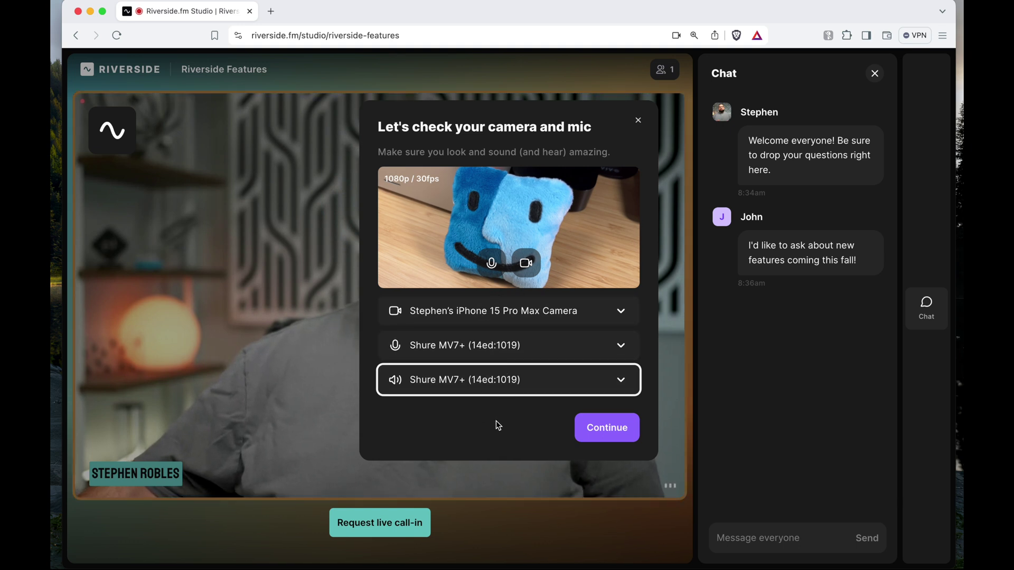
left_click(597, 436)
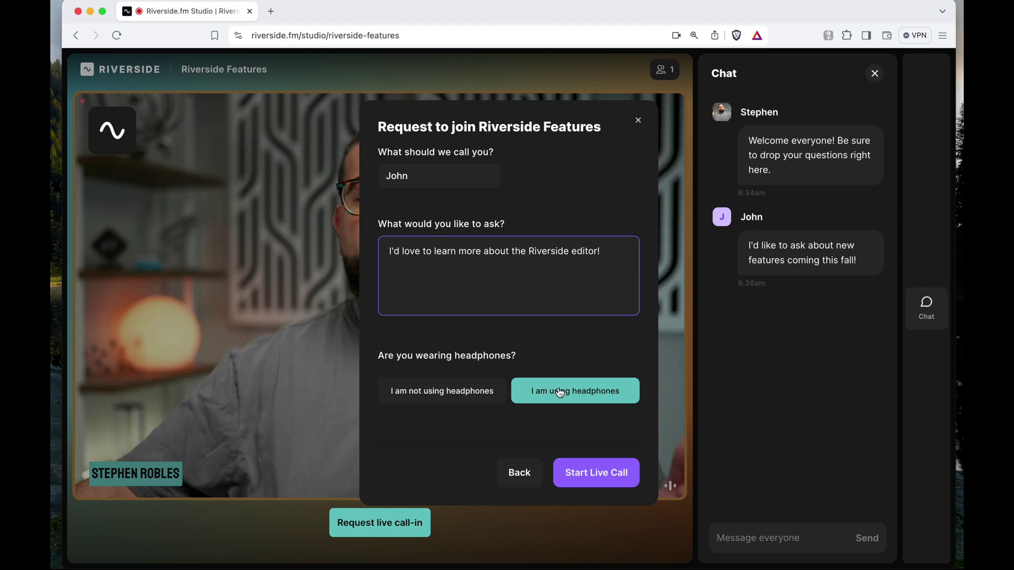
left_click(590, 476)
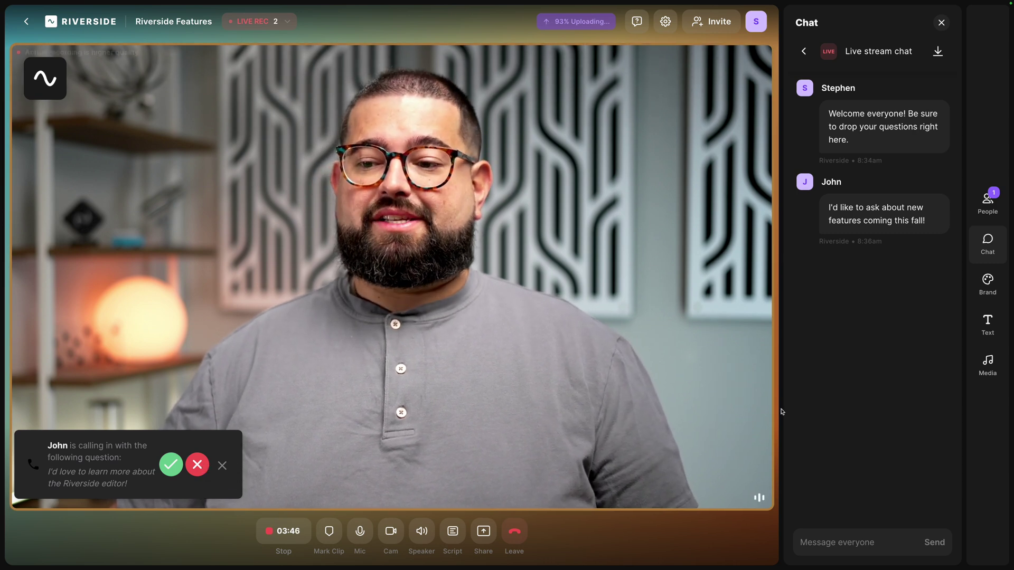
Open the People list and let the viewer's live call-in onto the stage
left_click(988, 201)
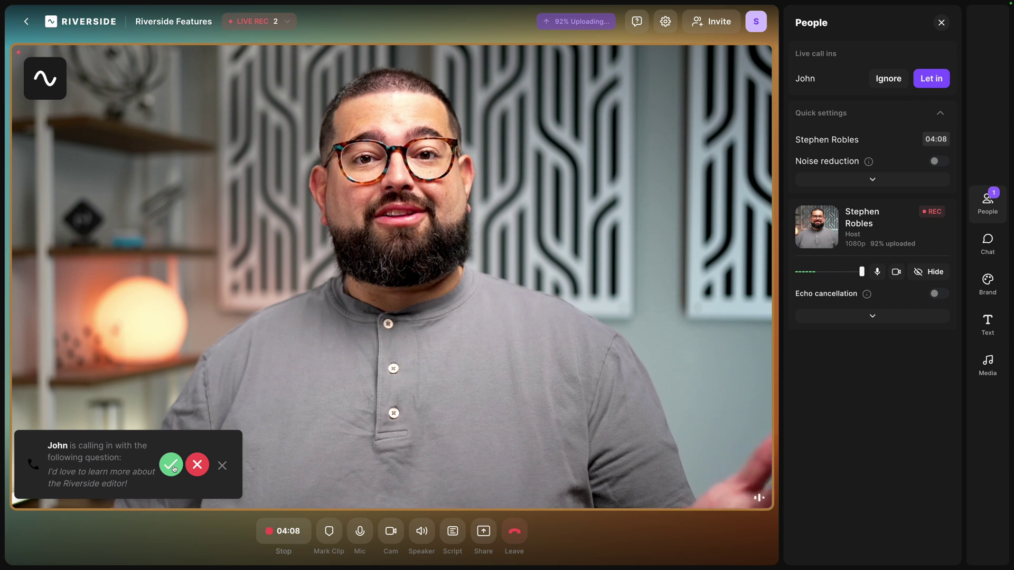
left_click(171, 465)
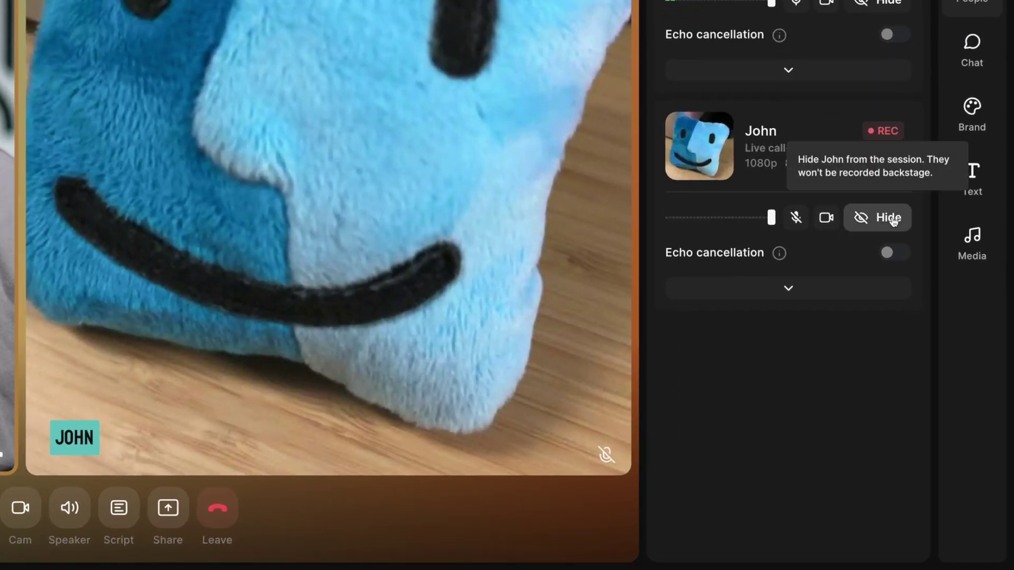
Expand the admitted caller's details: 1080p, 36/40 MB uploaded, web platform, no microphone
left_click(844, 288)
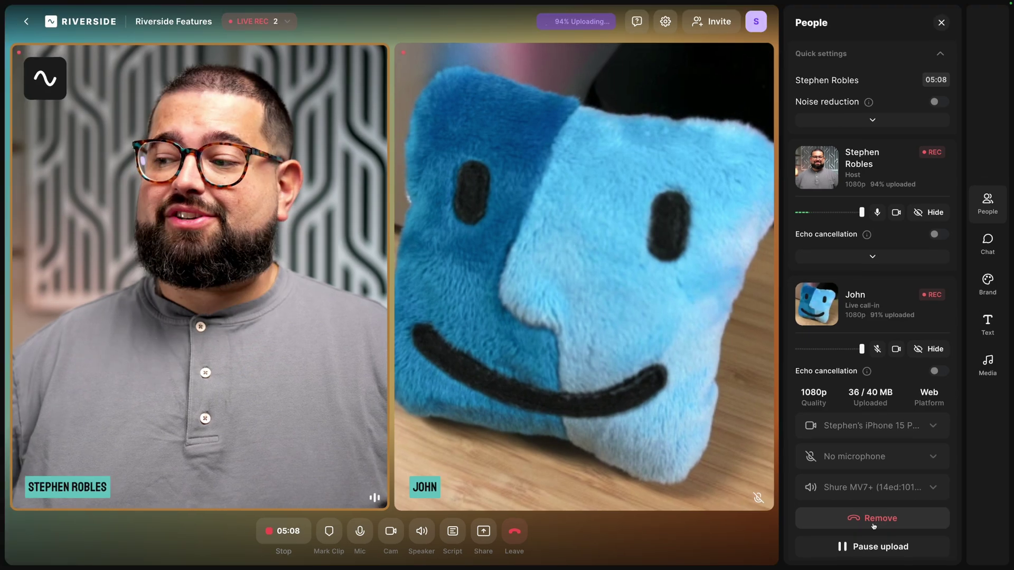
Remove the call-in guest from the People panel and confirm the removal
left_click(796, 499)
left_click(538, 324)
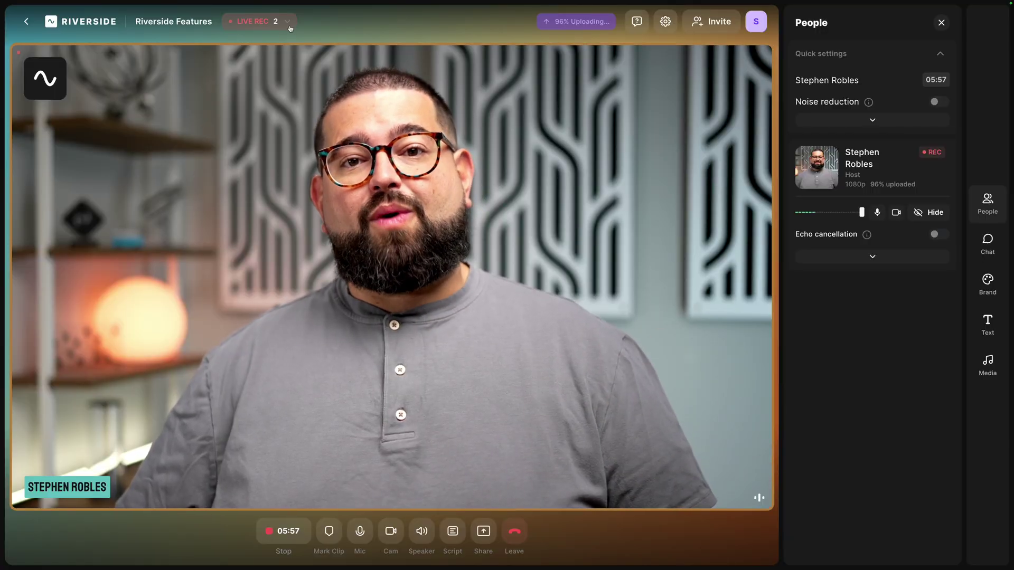
left_click(272, 24)
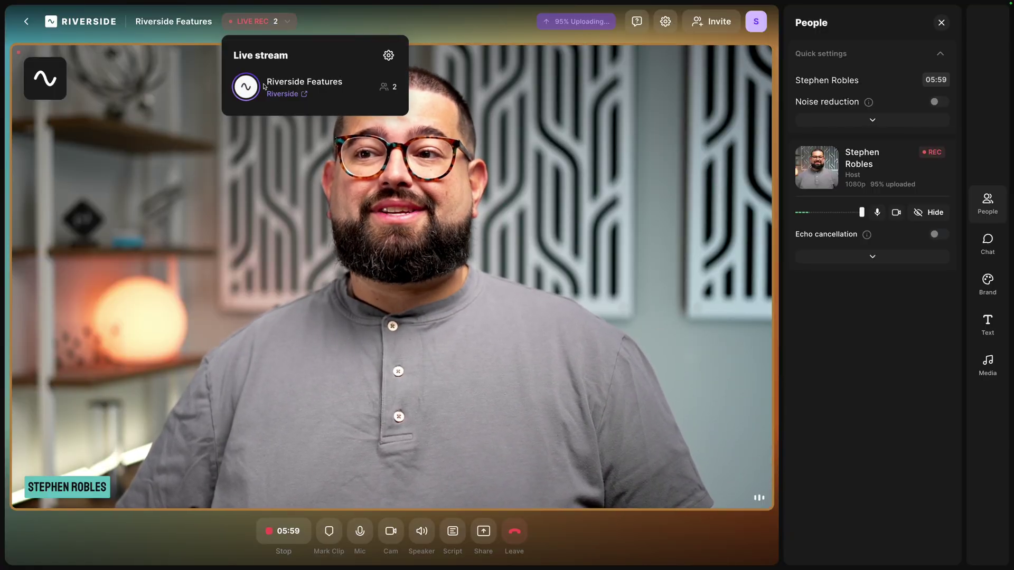
left_click(362, 28)
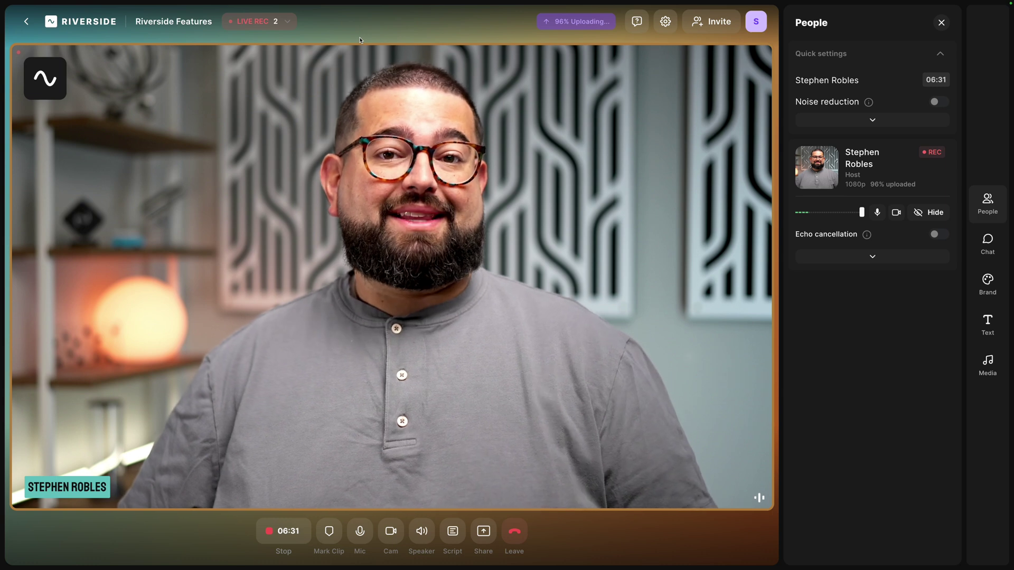
Stop the recording and download the live stream chat as a TXT file
left_click(283, 531)
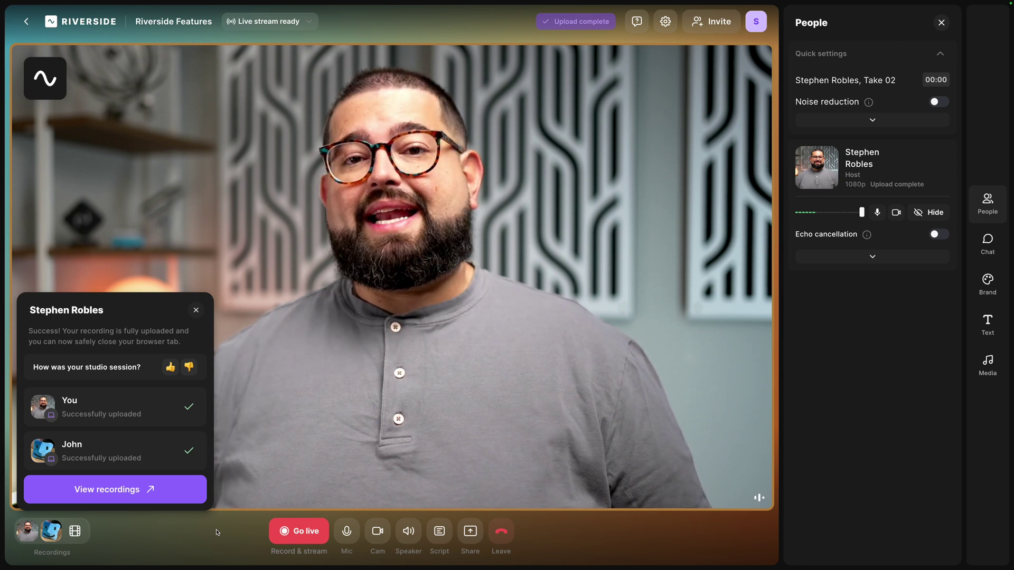
mouse_move(464, 435)
left_click(987, 243)
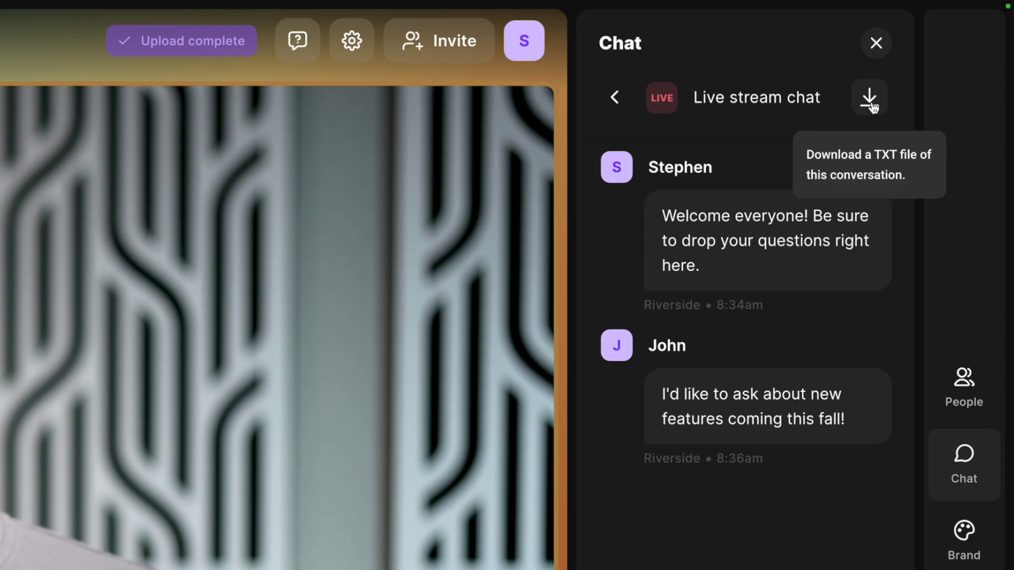
left_click(871, 101)
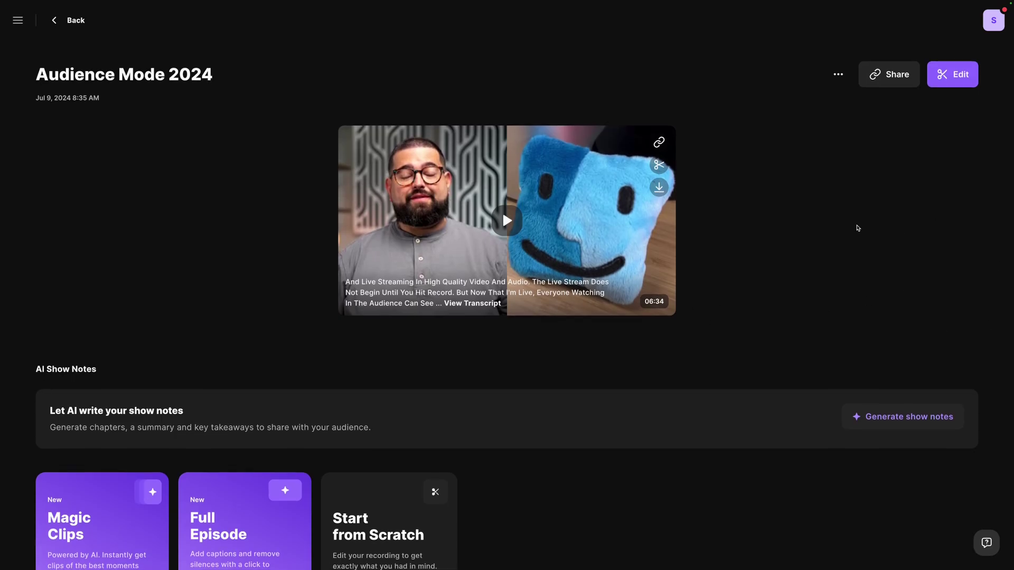
Generate AI show notes for Audience Mode 2024 and review the summary and takeaways
scroll(862, 355, "down", 5)
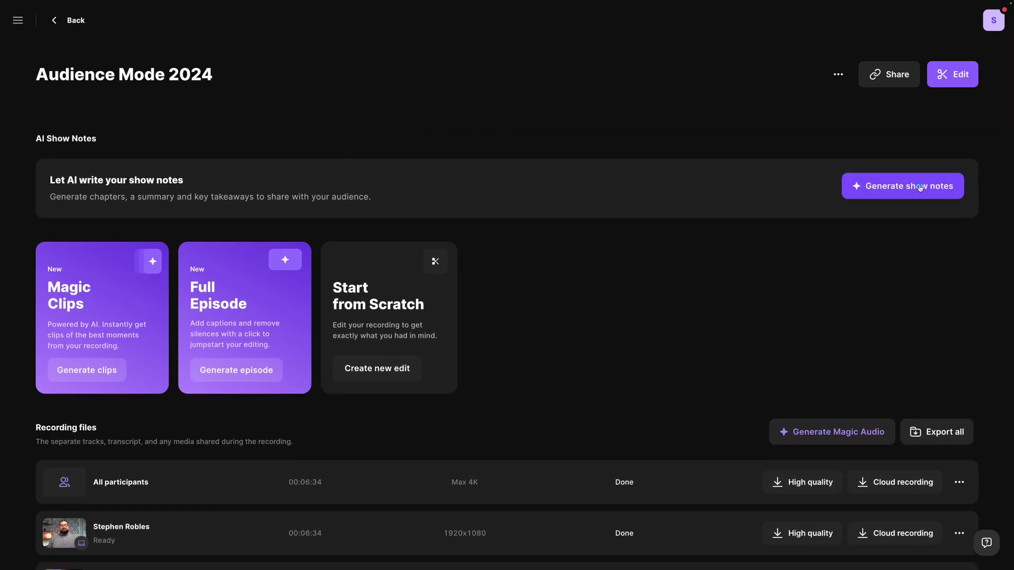
left_click(920, 187)
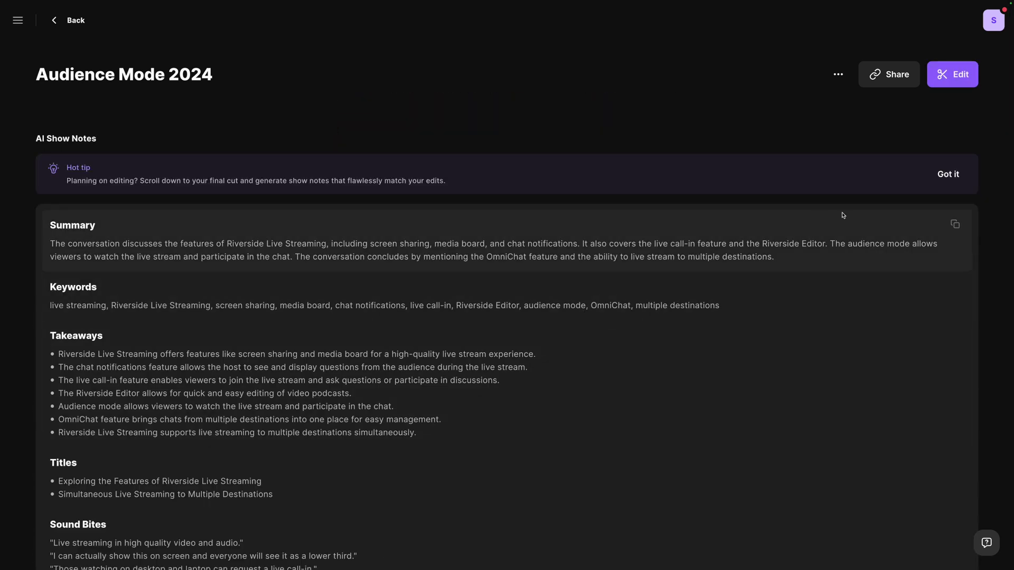
left_click(943, 175)
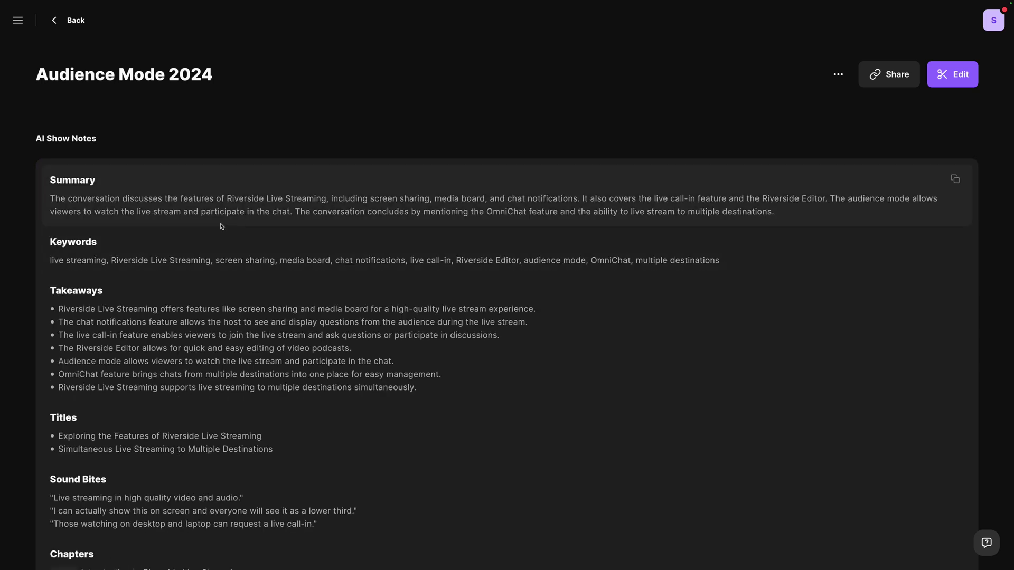
scroll(192, 330, "down", 1)
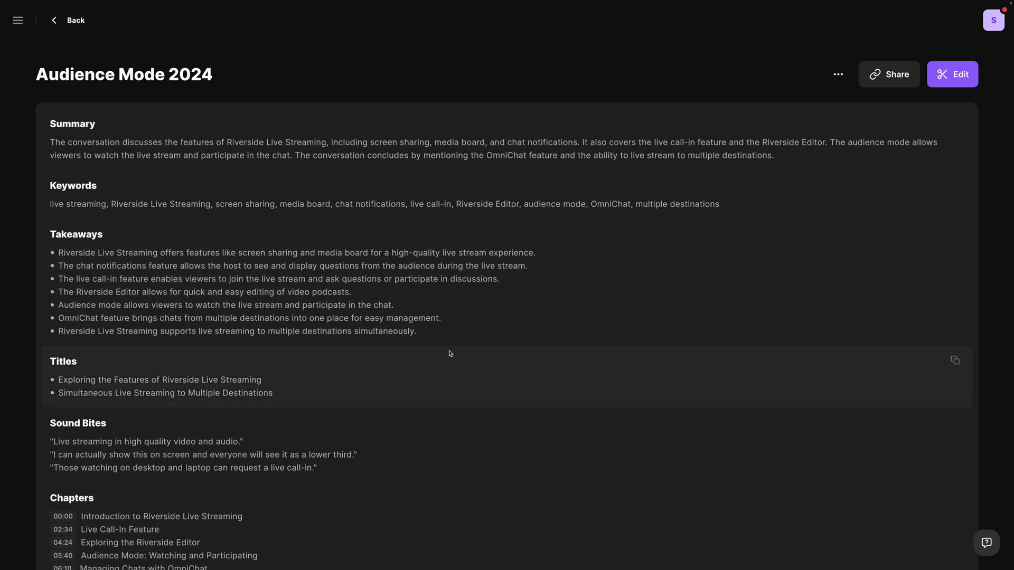
left_click_drag(426, 328, 41, 248)
left_click(314, 300)
scroll(401, 288, "down", 8)
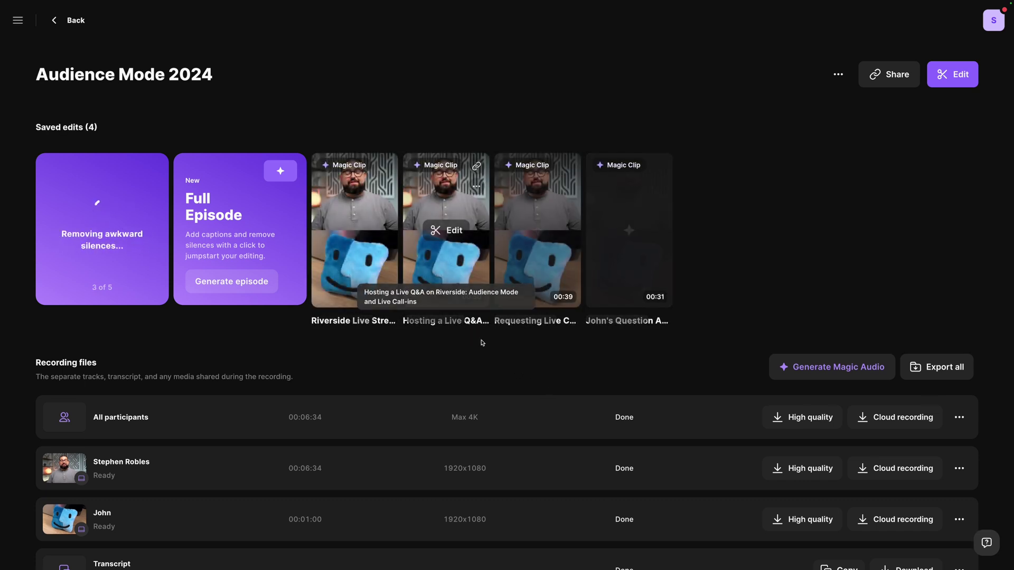
scroll(538, 380, "down", 5)
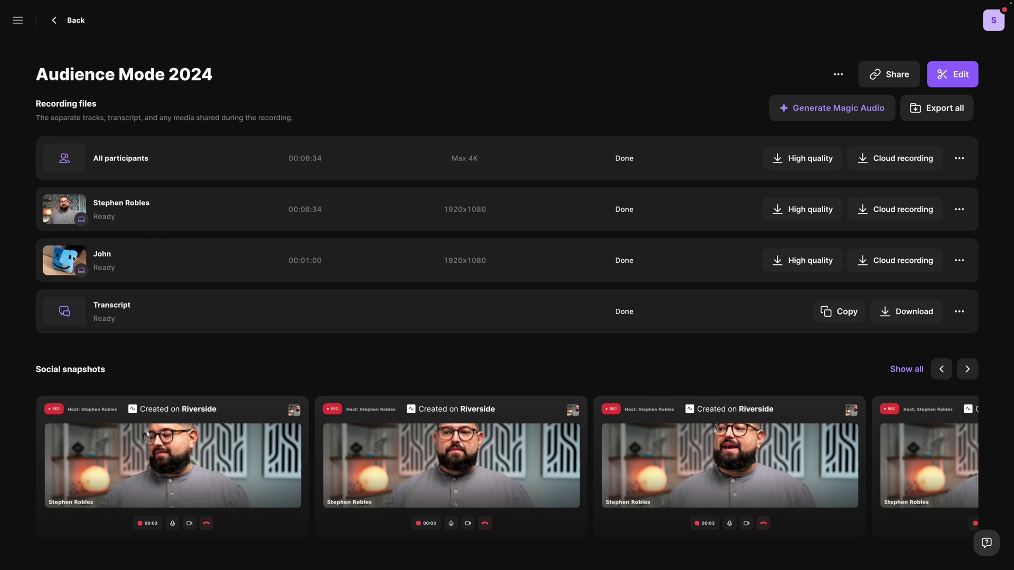
left_click(798, 269)
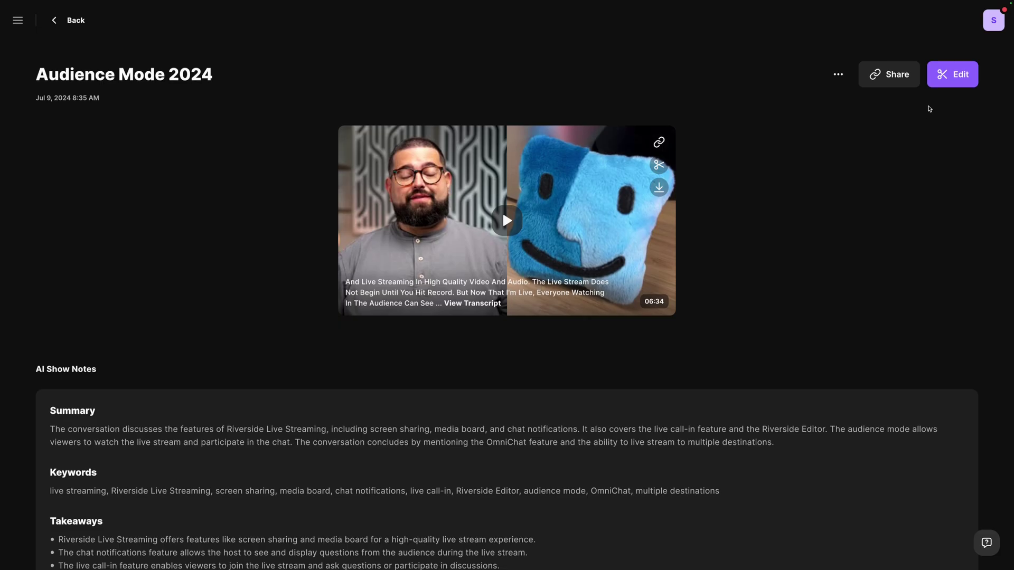
Create a new edit, select the guest's question in the transcript, and move the playhead to 05:26
left_click(947, 80)
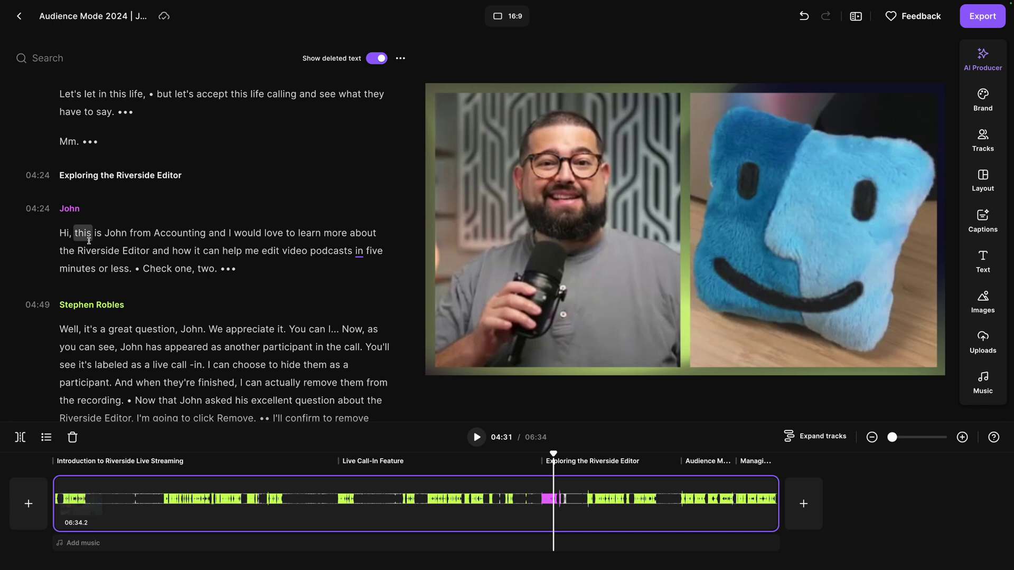
left_click_drag(57, 235, 134, 269)
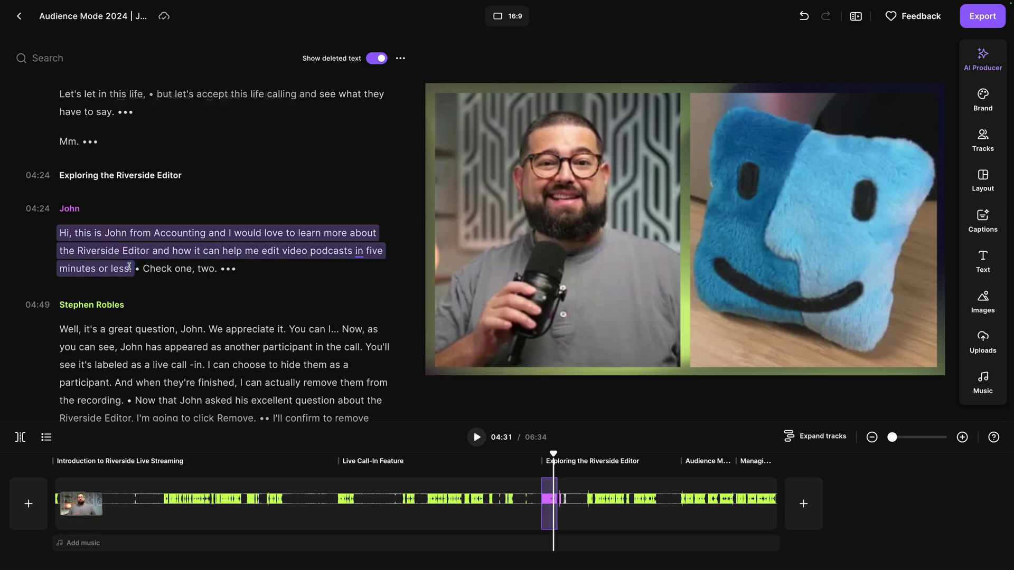
left_click(607, 499)
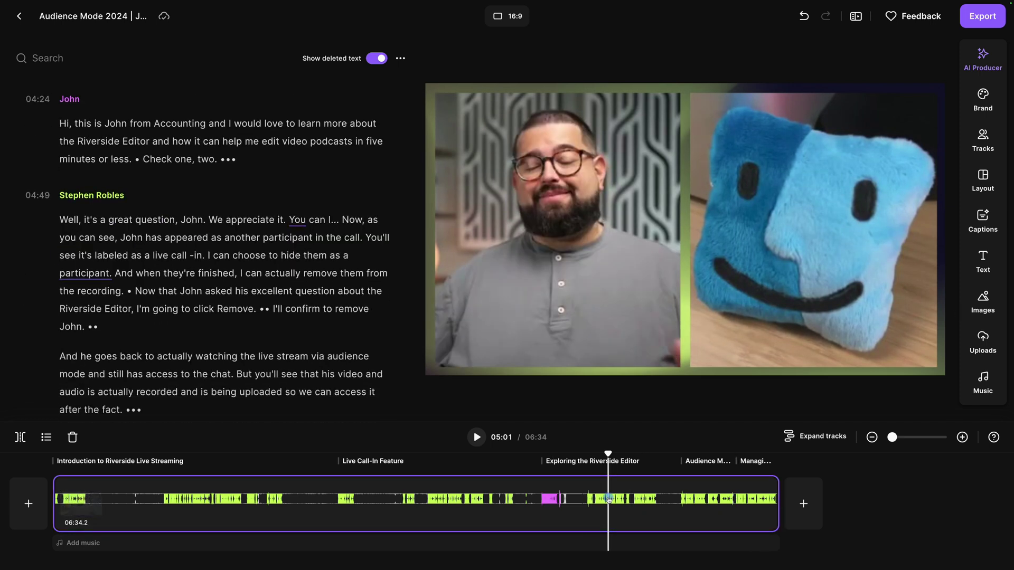
left_click(655, 500)
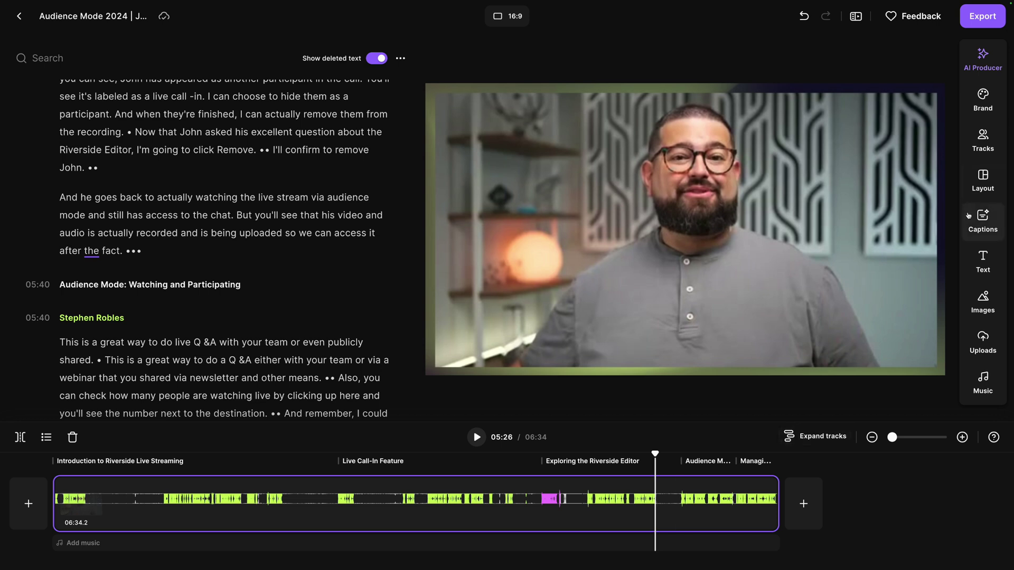
Add captions with a caption style preset and check the aspect ratio choices
left_click(981, 227)
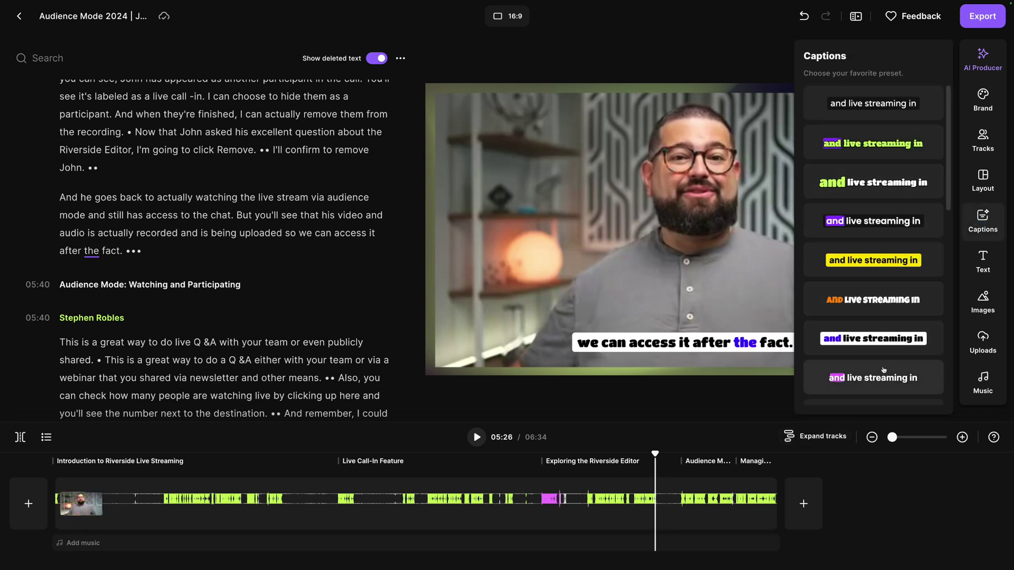
left_click(984, 57)
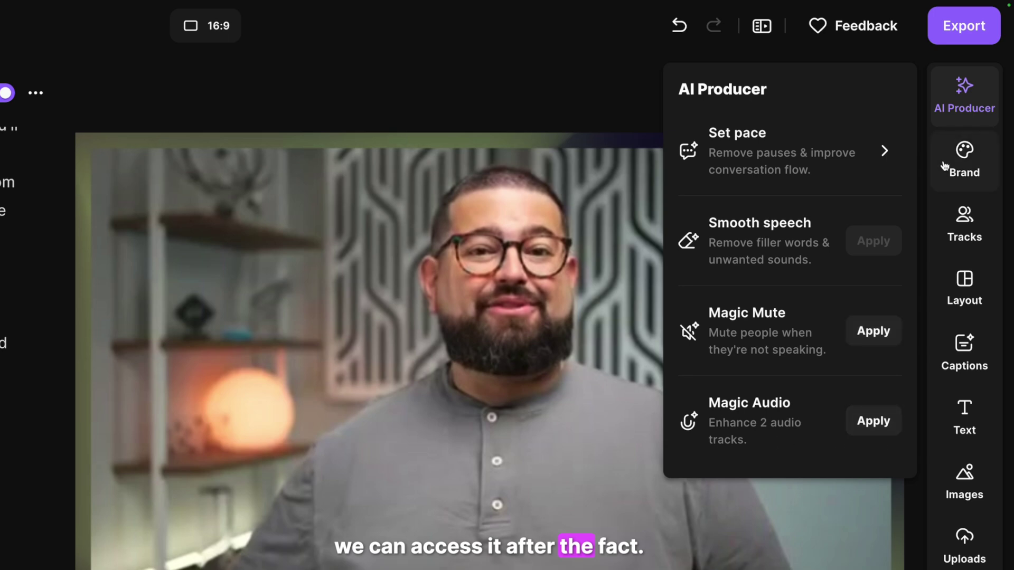
left_click(967, 108)
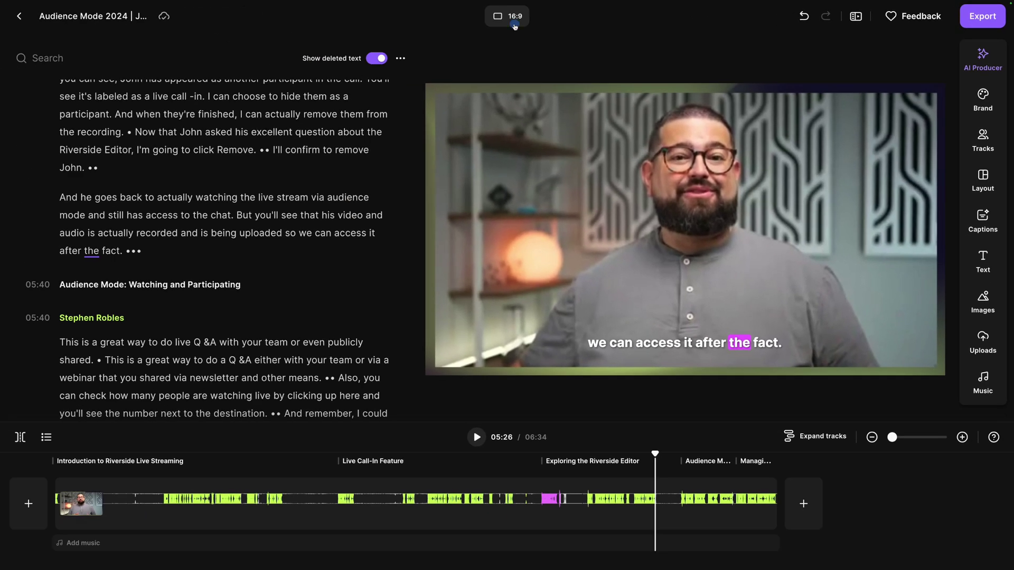
left_click(206, 26)
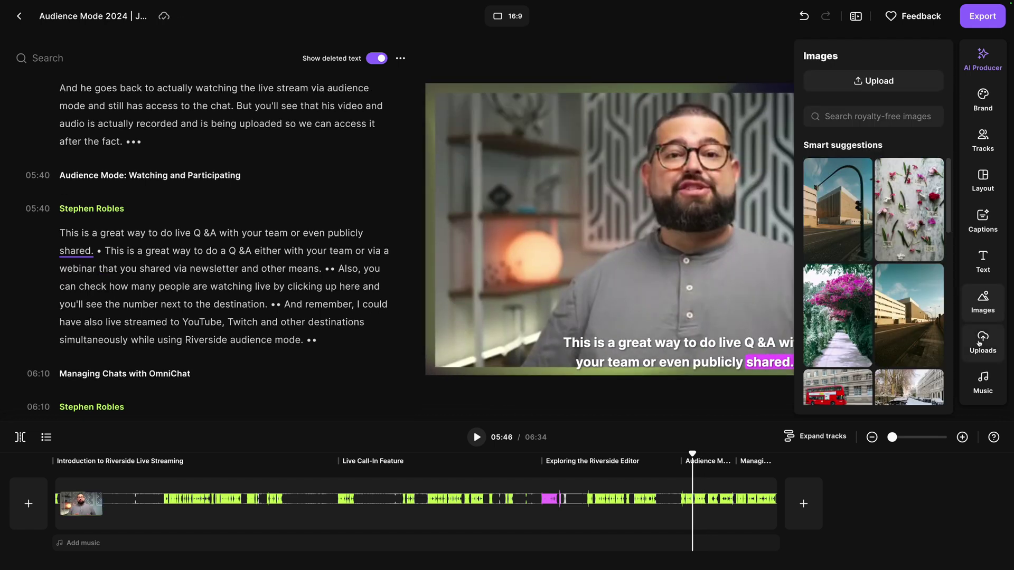
Overlay Pro Webinars.png across the full video frame and open the export quality options
left_click(980, 343)
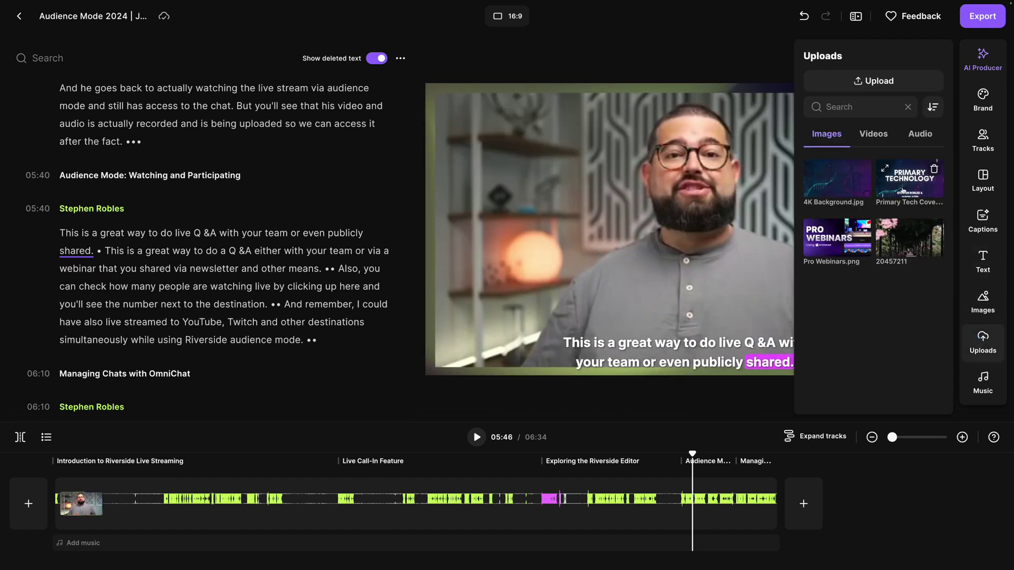
left_click(828, 242)
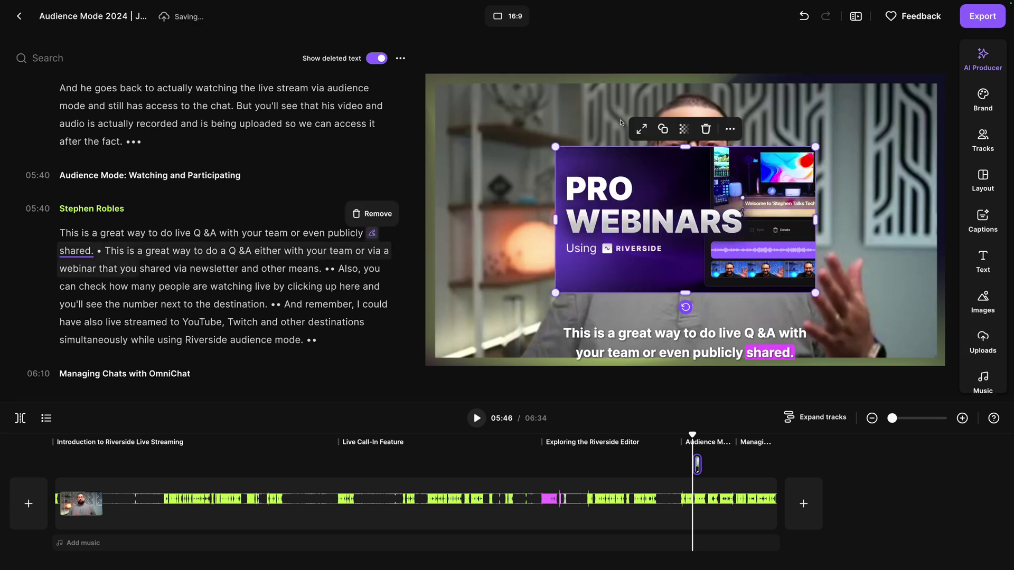
left_click(642, 129)
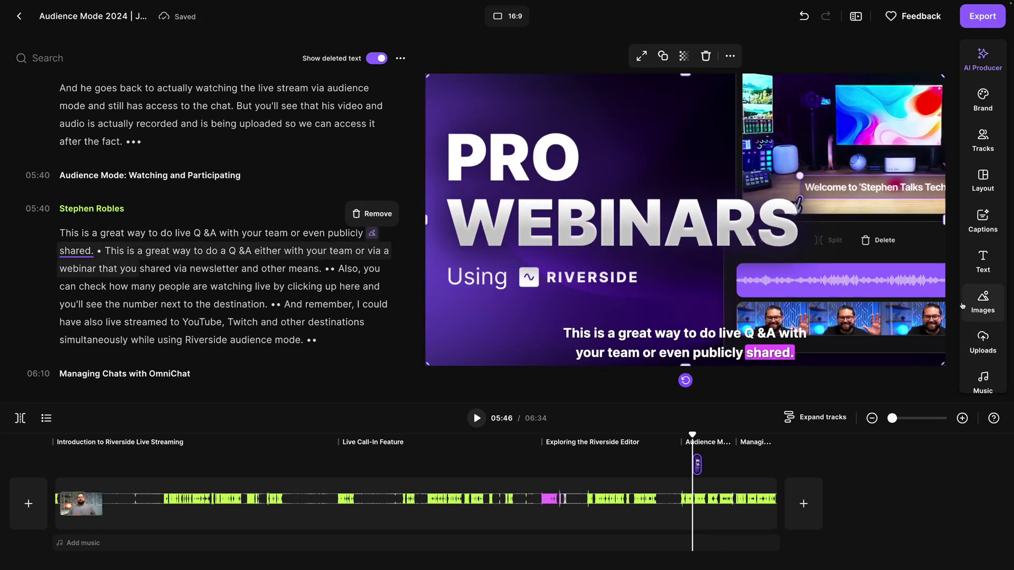
left_click(979, 21)
left_click(950, 127)
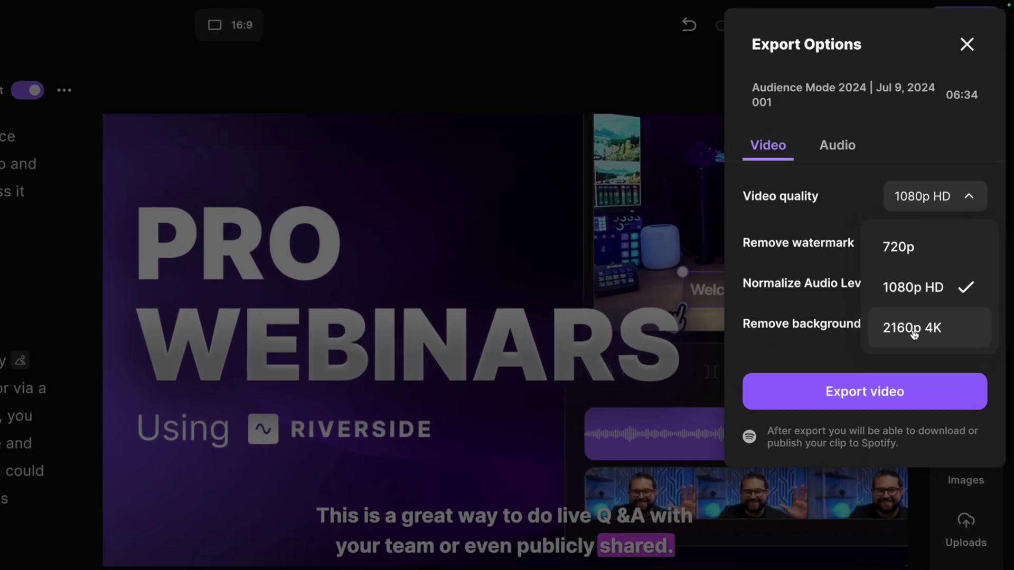
Set export quality to 2160p 4K and start exporting the video
left_click(948, 207)
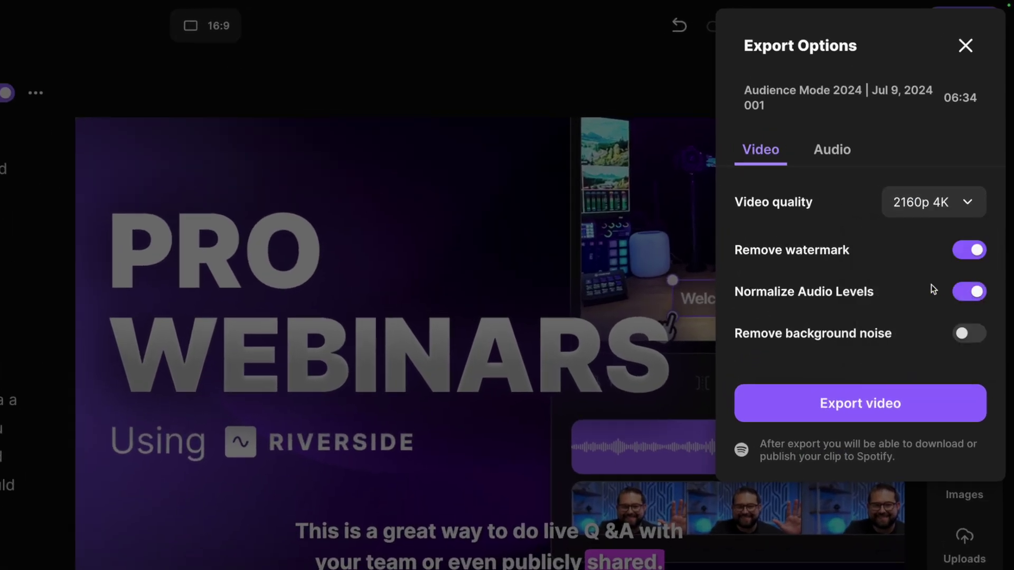
left_click(839, 403)
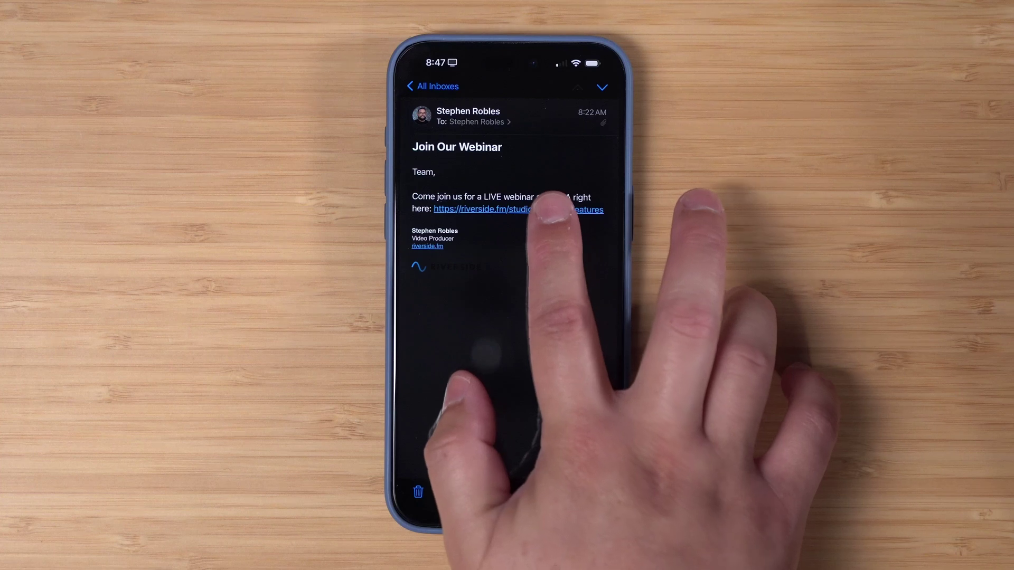
Join the Riverside Features session from the emailed riverside.fm link and open the Everyone chat
left_click(564, 210)
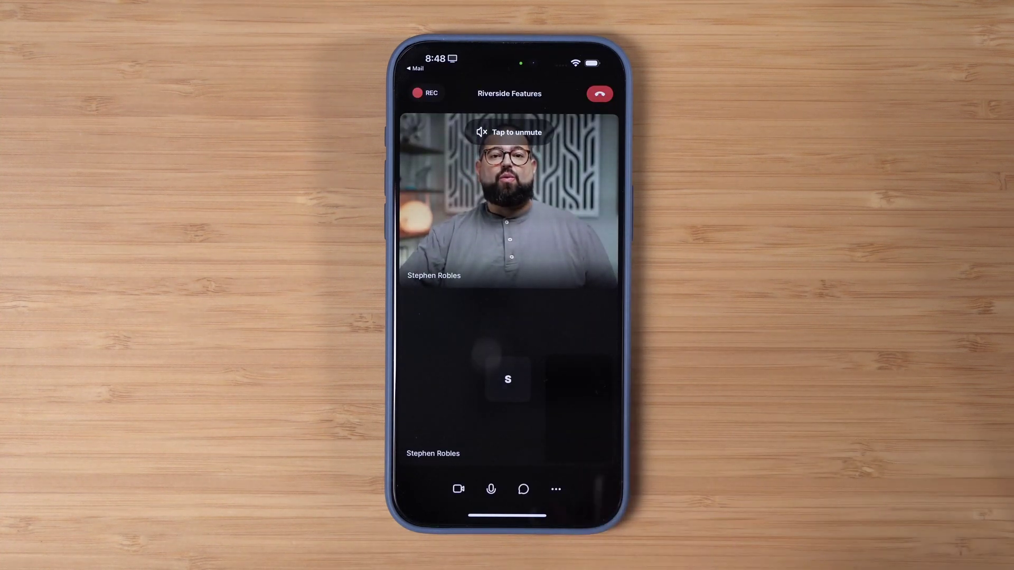
left_click(524, 489)
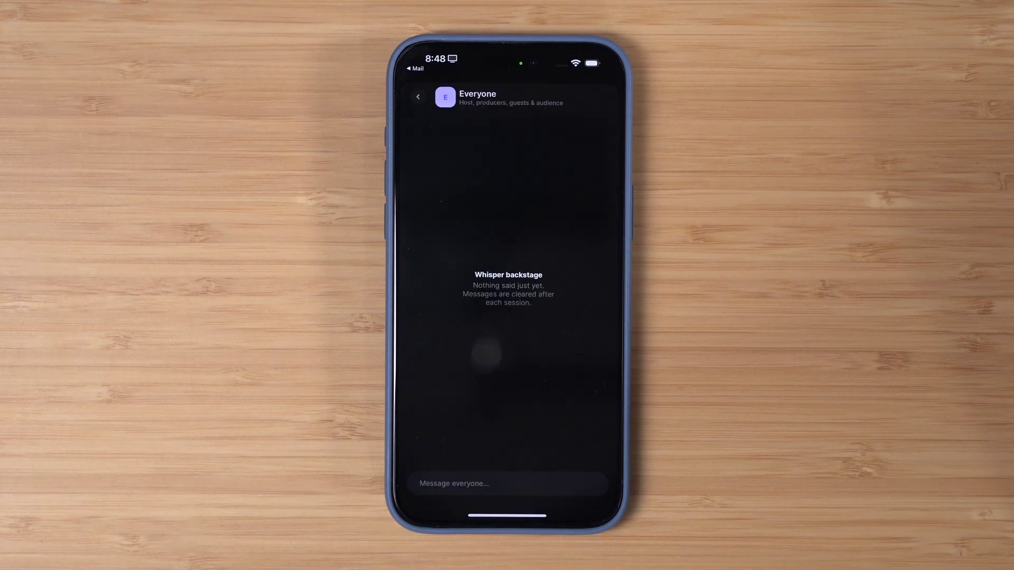